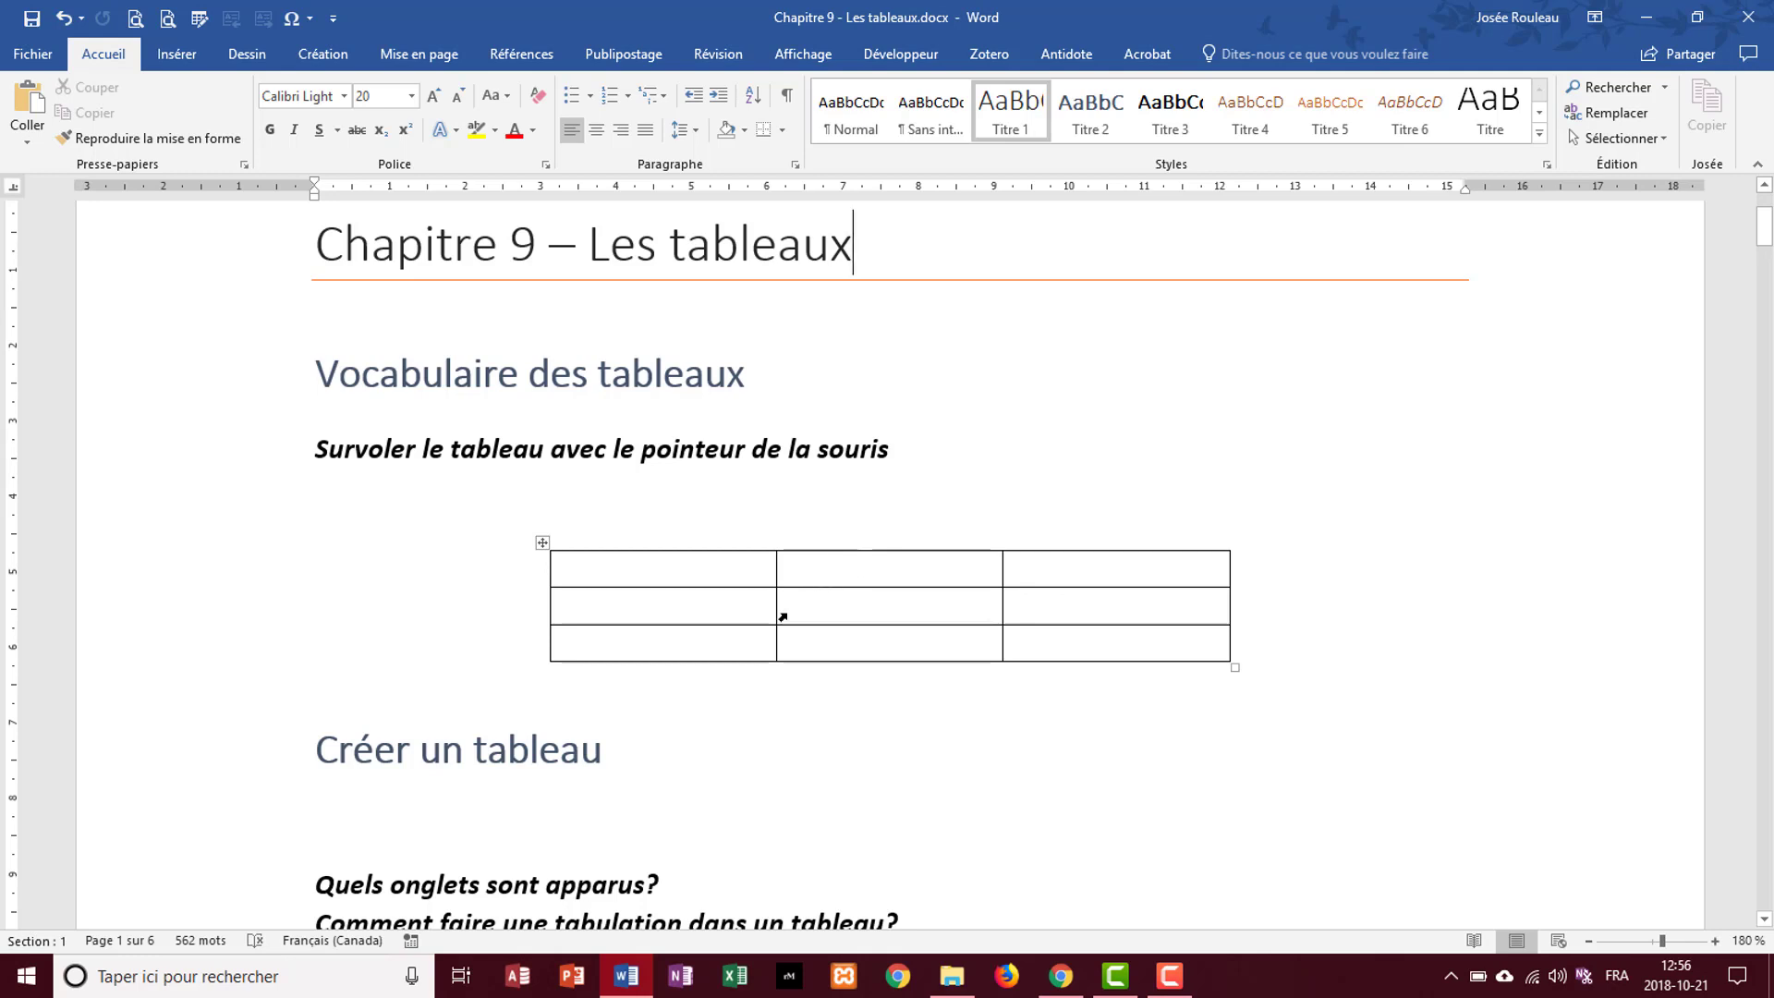
Insert a table of four columns and two rows below the "Créer un tableau" heading, and undo the insertion.
{"action": "scroll", "coordinate": [780, 620], "scroll_direction": "down", "scroll_amount": 2}
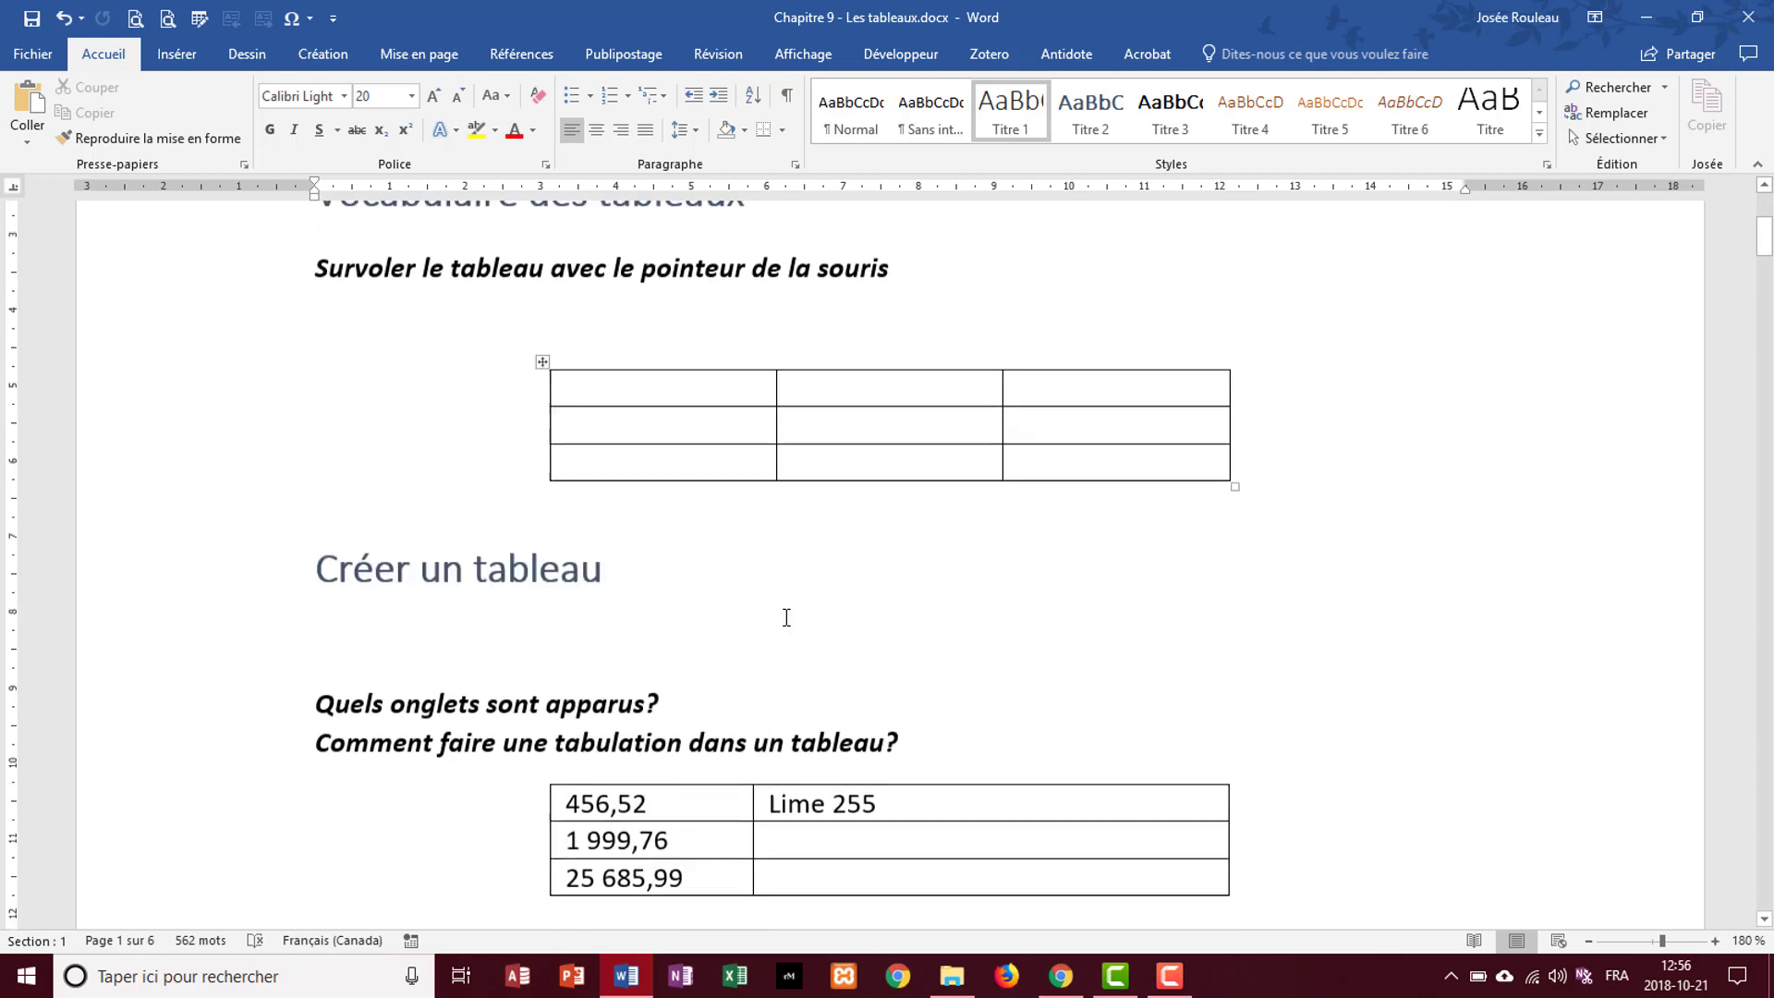
{"action": "left_click", "coordinate": [780, 622]}
{"action": "left_click", "coordinate": [726, 644]}
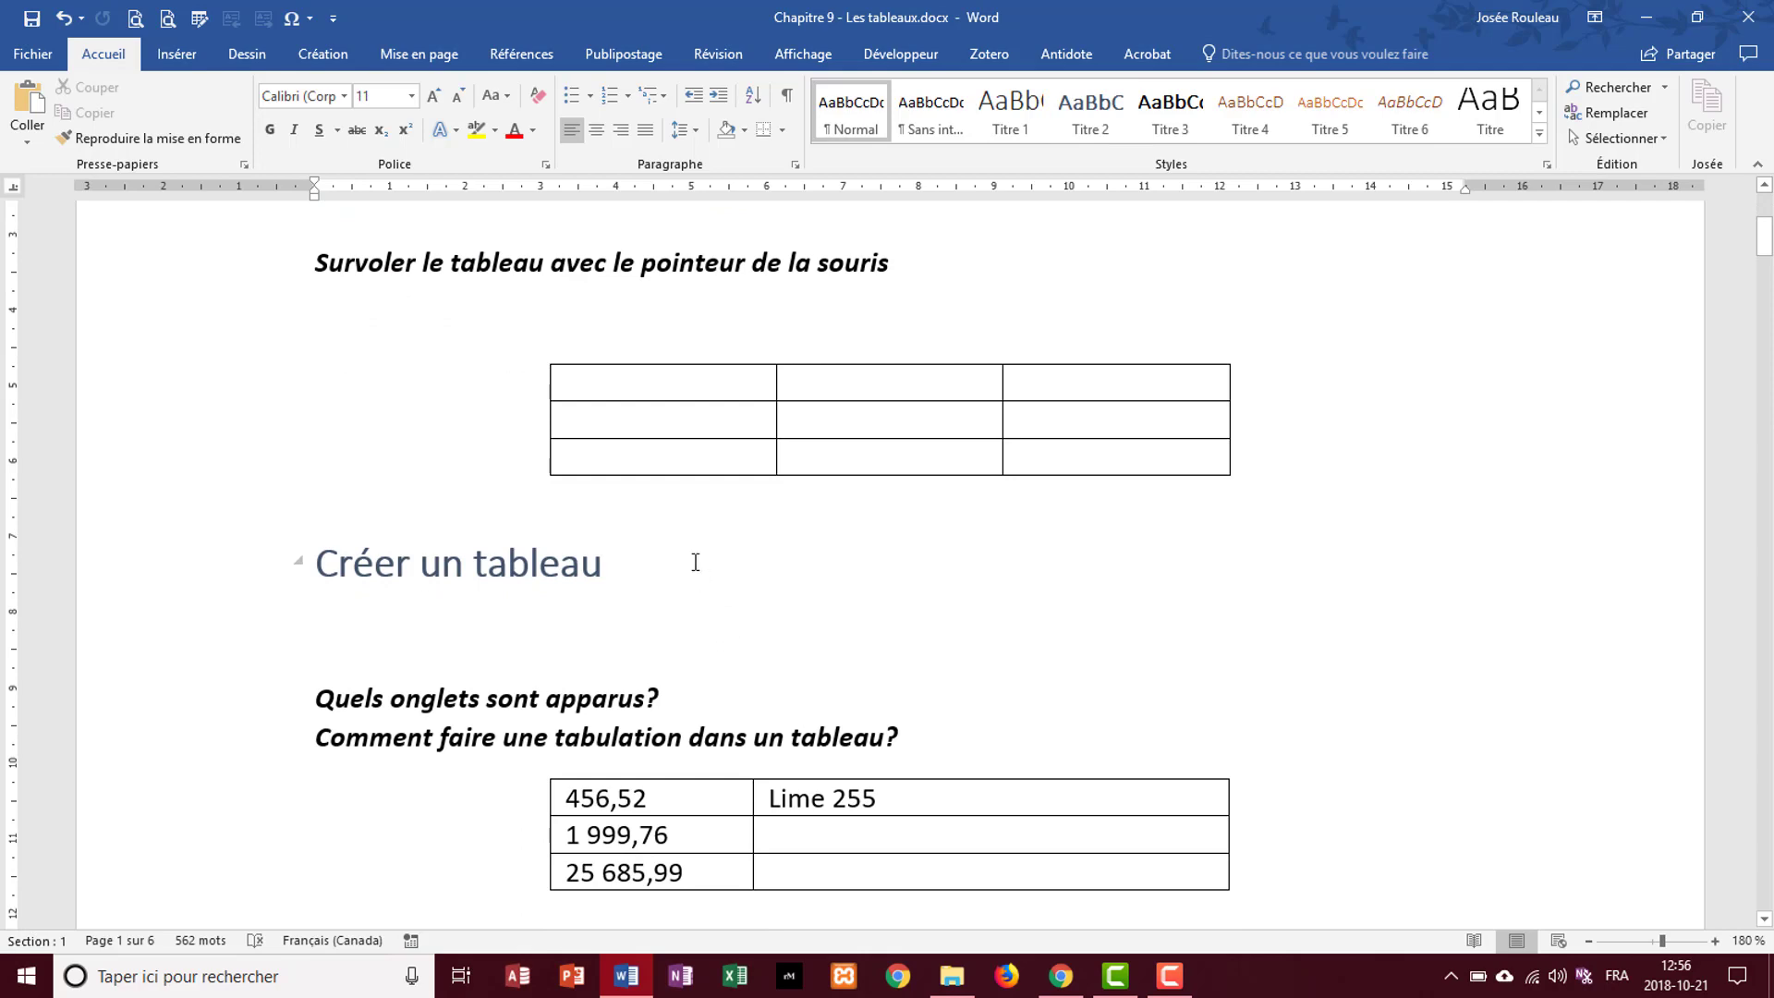
{"action": "left_click", "coordinate": [197, 65]}
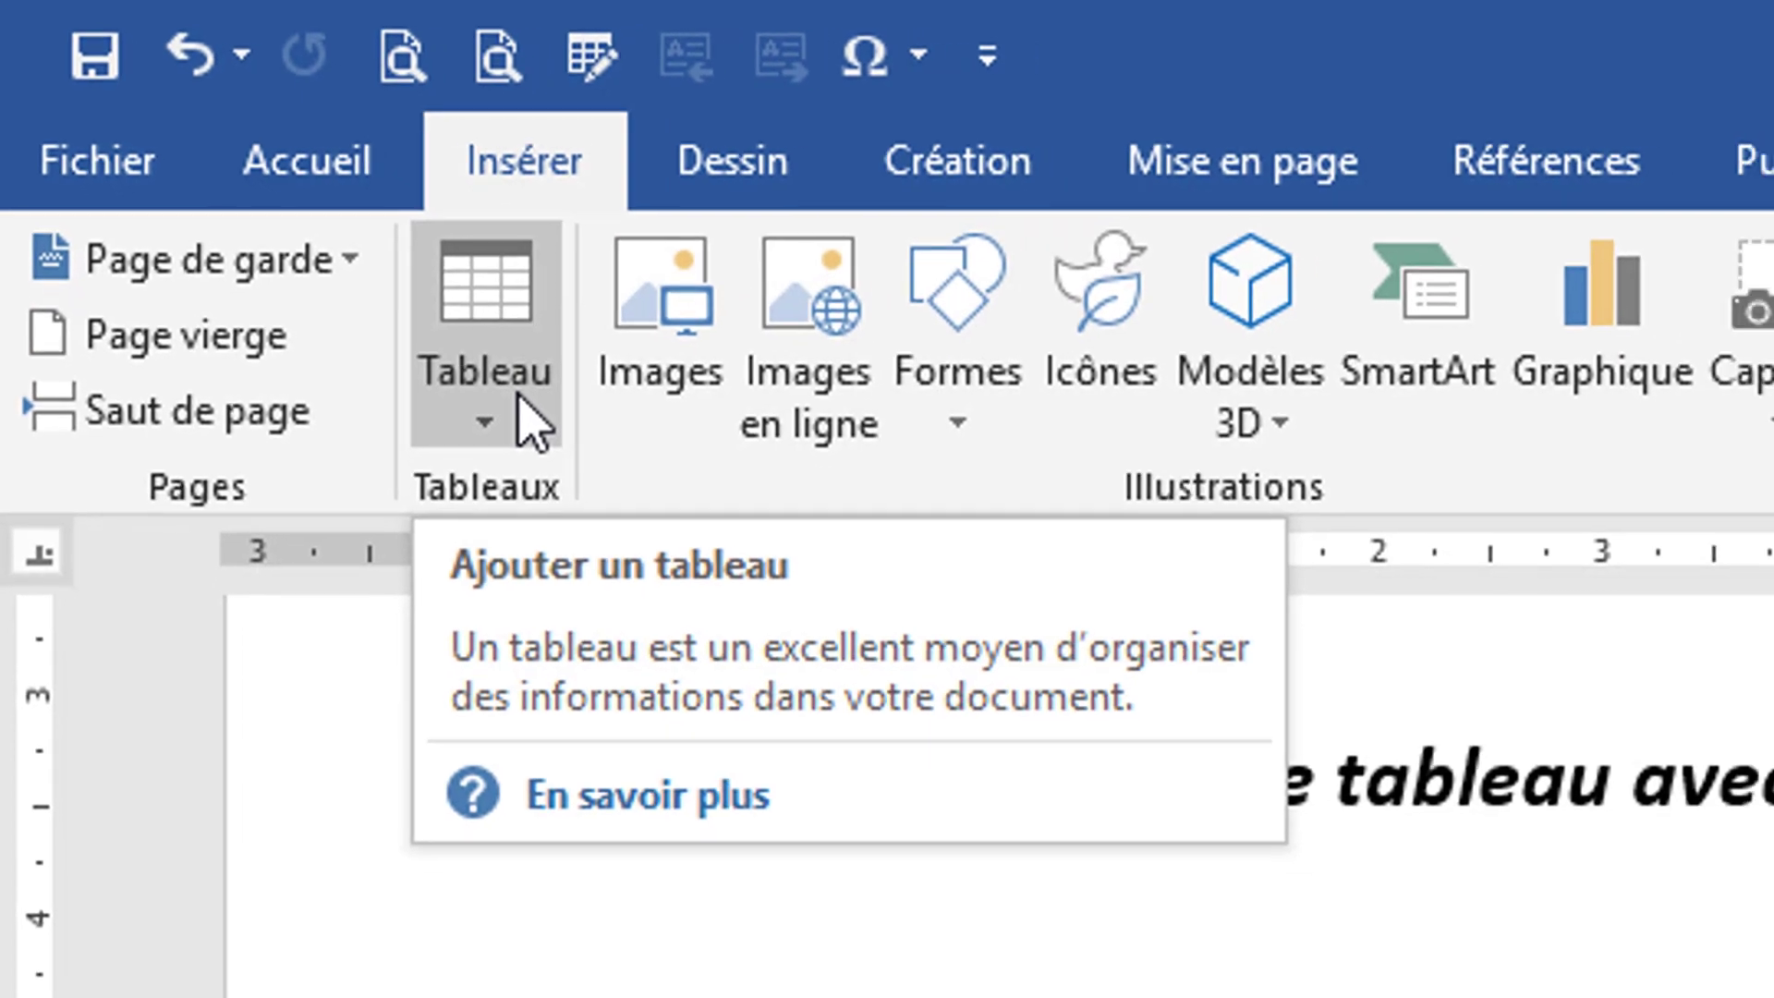
{"action": "left_click", "coordinate": [558, 447]}
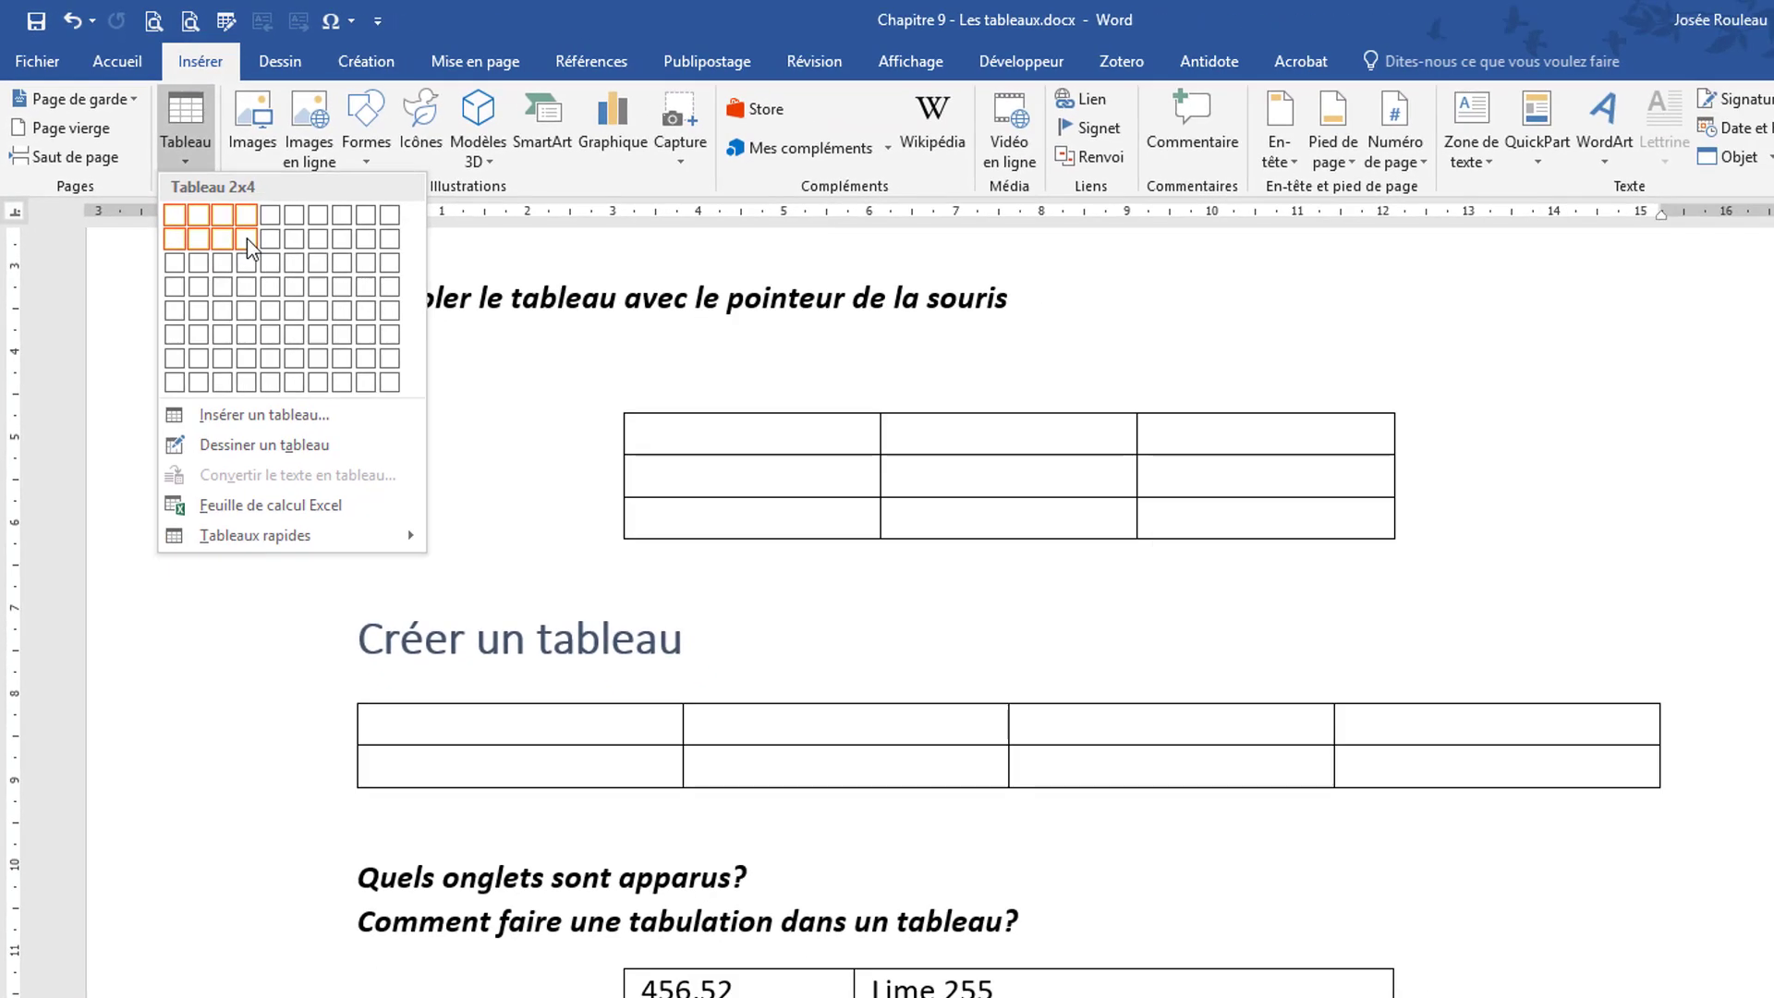
{"action": "left_click", "coordinate": [248, 246]}
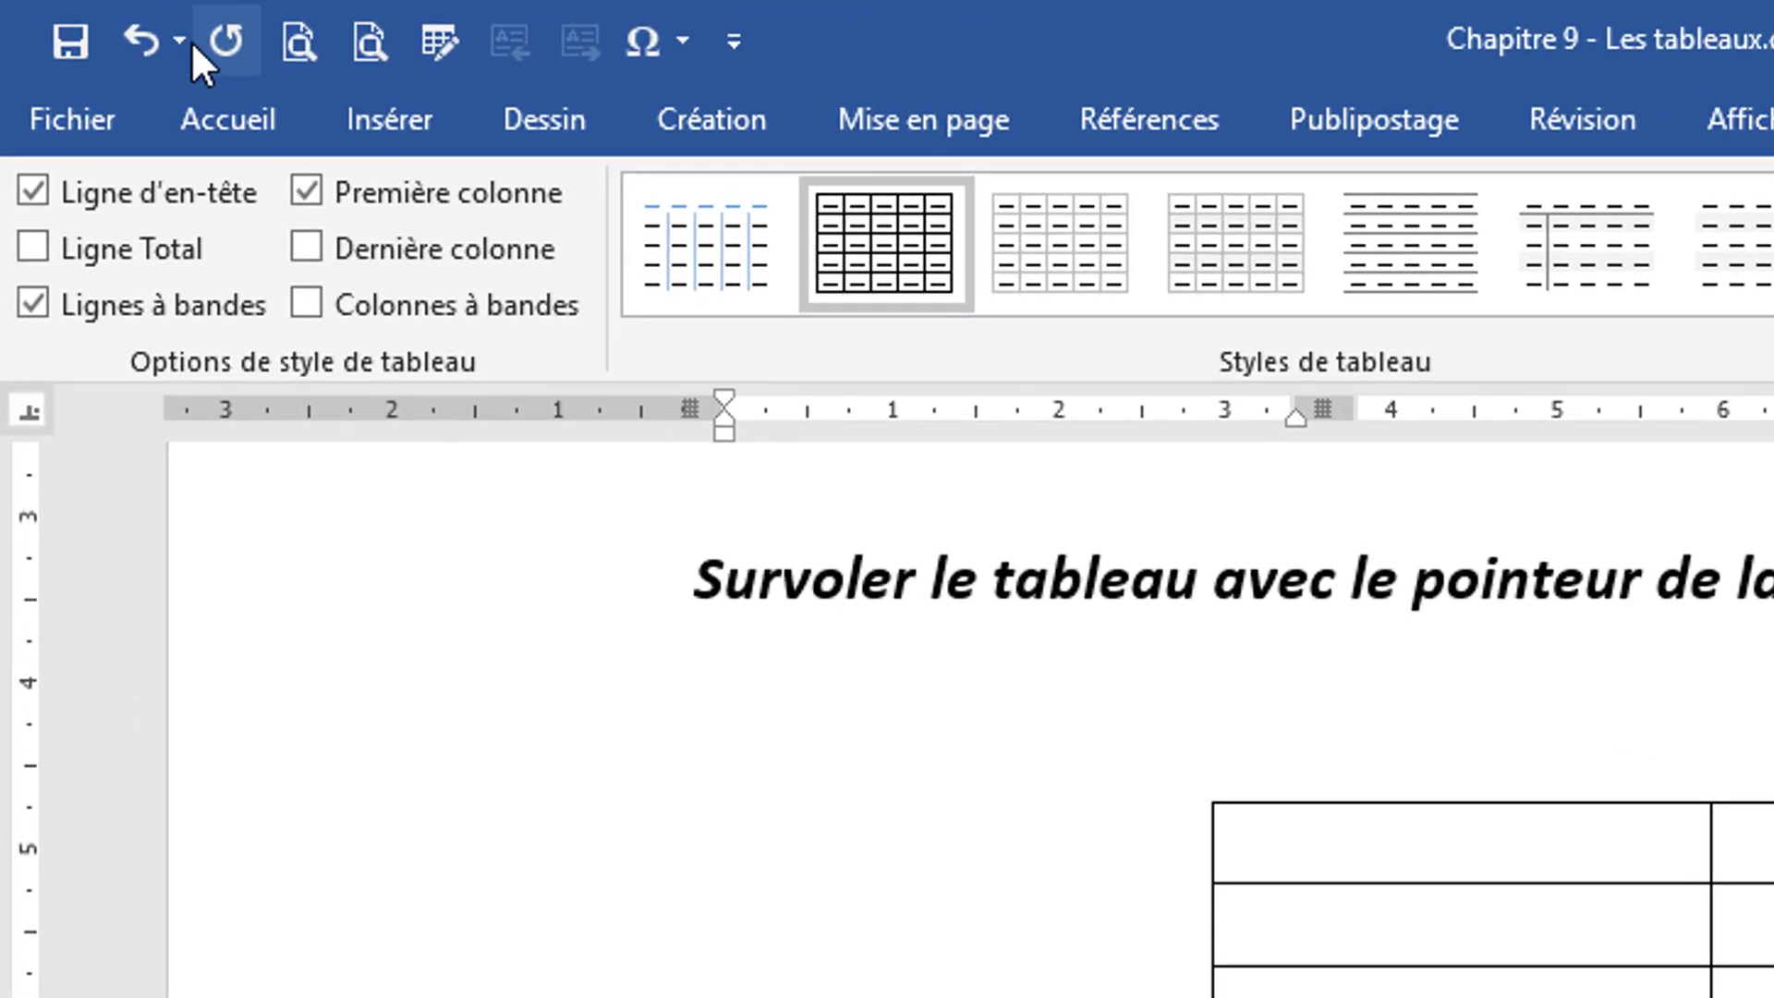
{"action": "left_click", "coordinate": [139, 41]}
Insert a table with 5 columns, 2 rows and automatic fixed column width below the "Créer un tableau" heading, using the table dialog.
{"action": "left_click", "coordinate": [412, 135]}
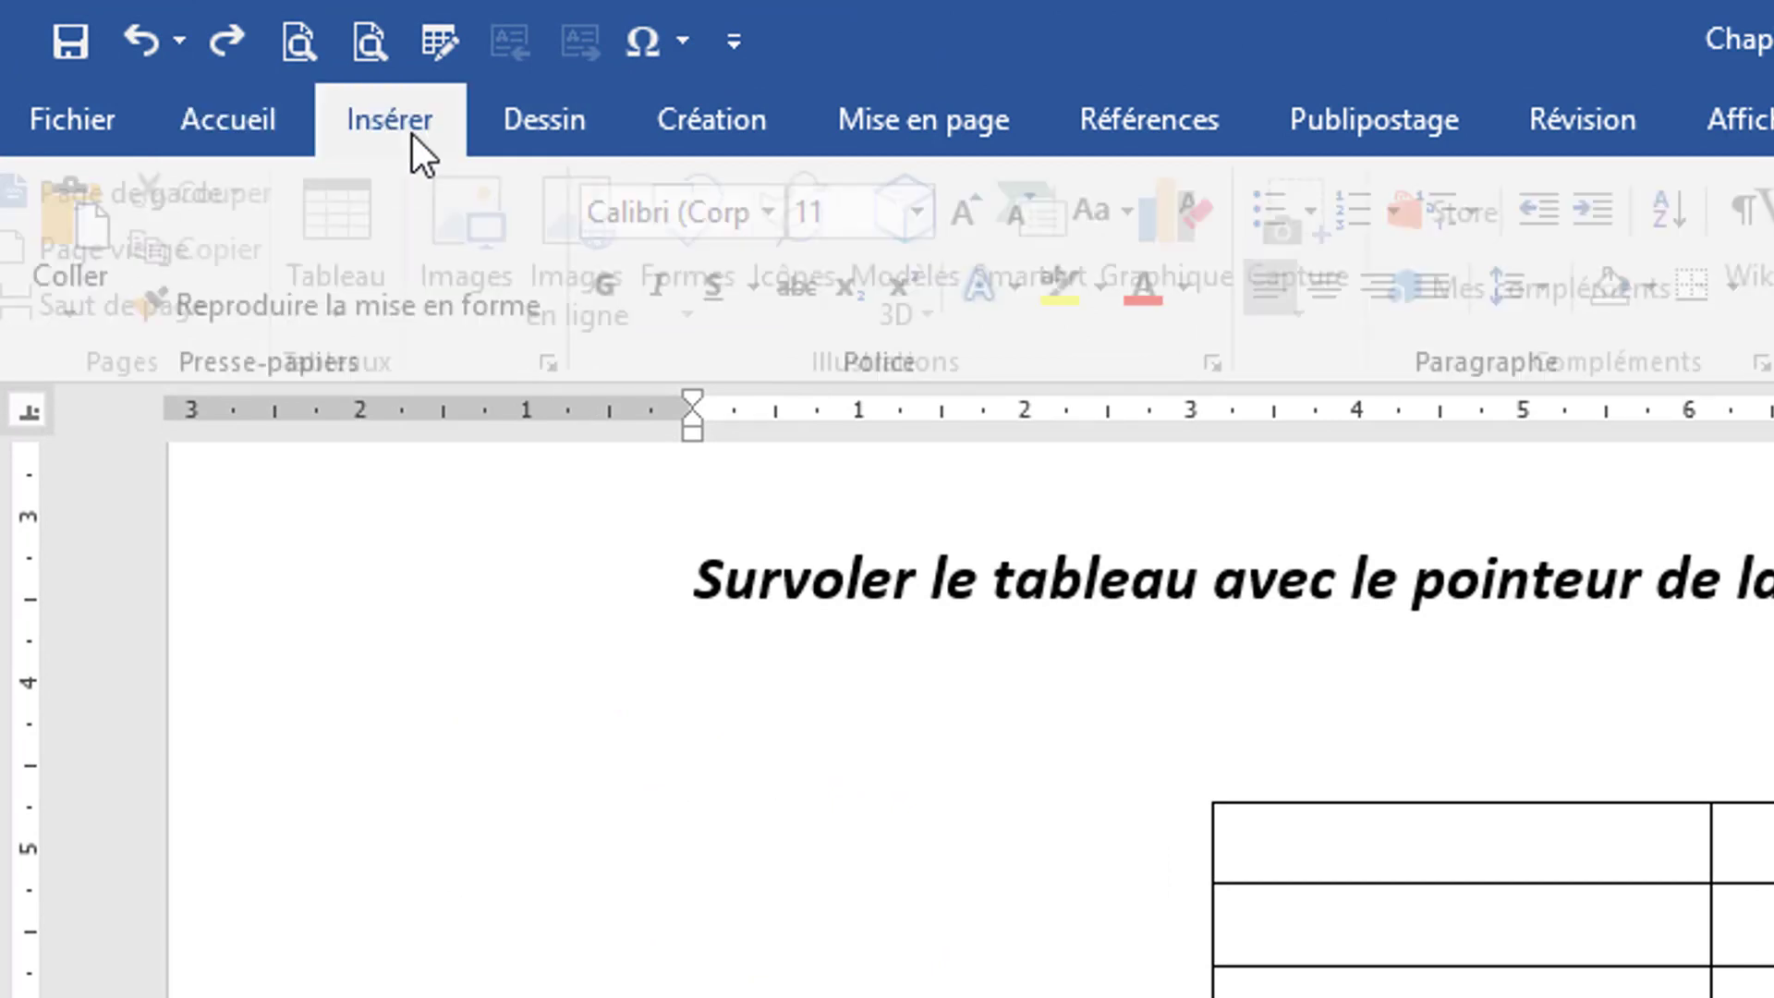
{"action": "left_click", "coordinate": [379, 250]}
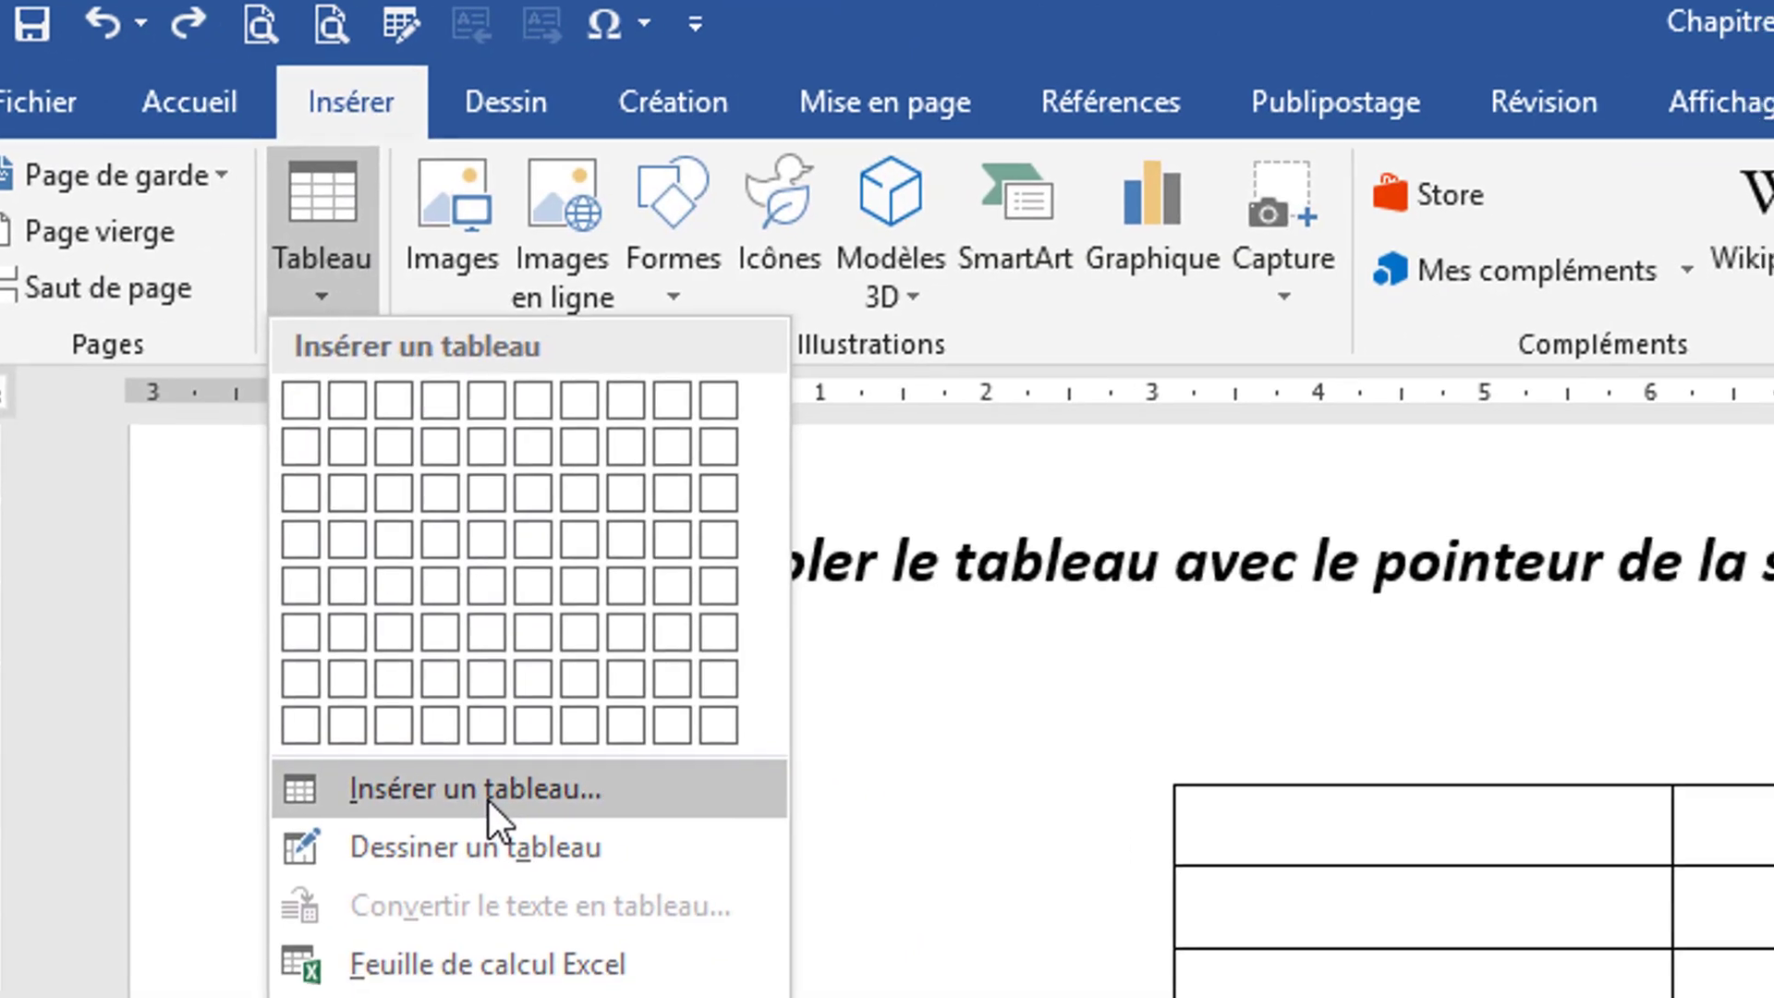
{"action": "left_click", "coordinate": [526, 819]}
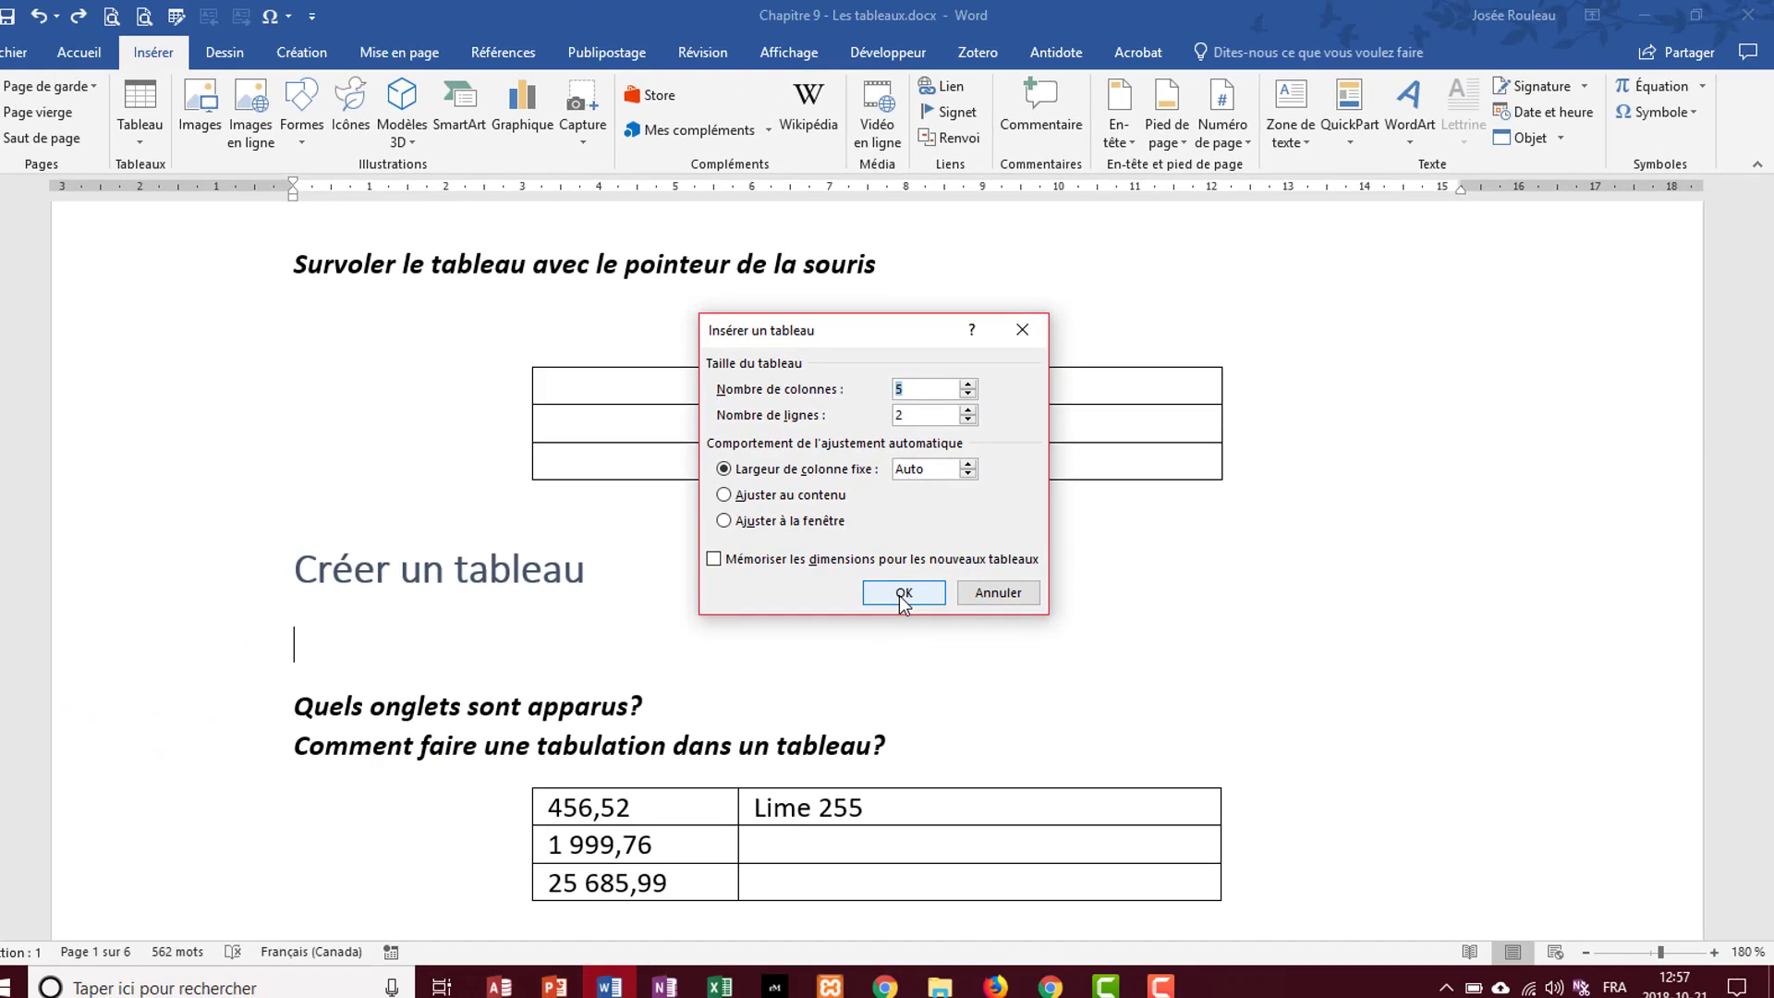
{"action": "left_click", "coordinate": [903, 594]}
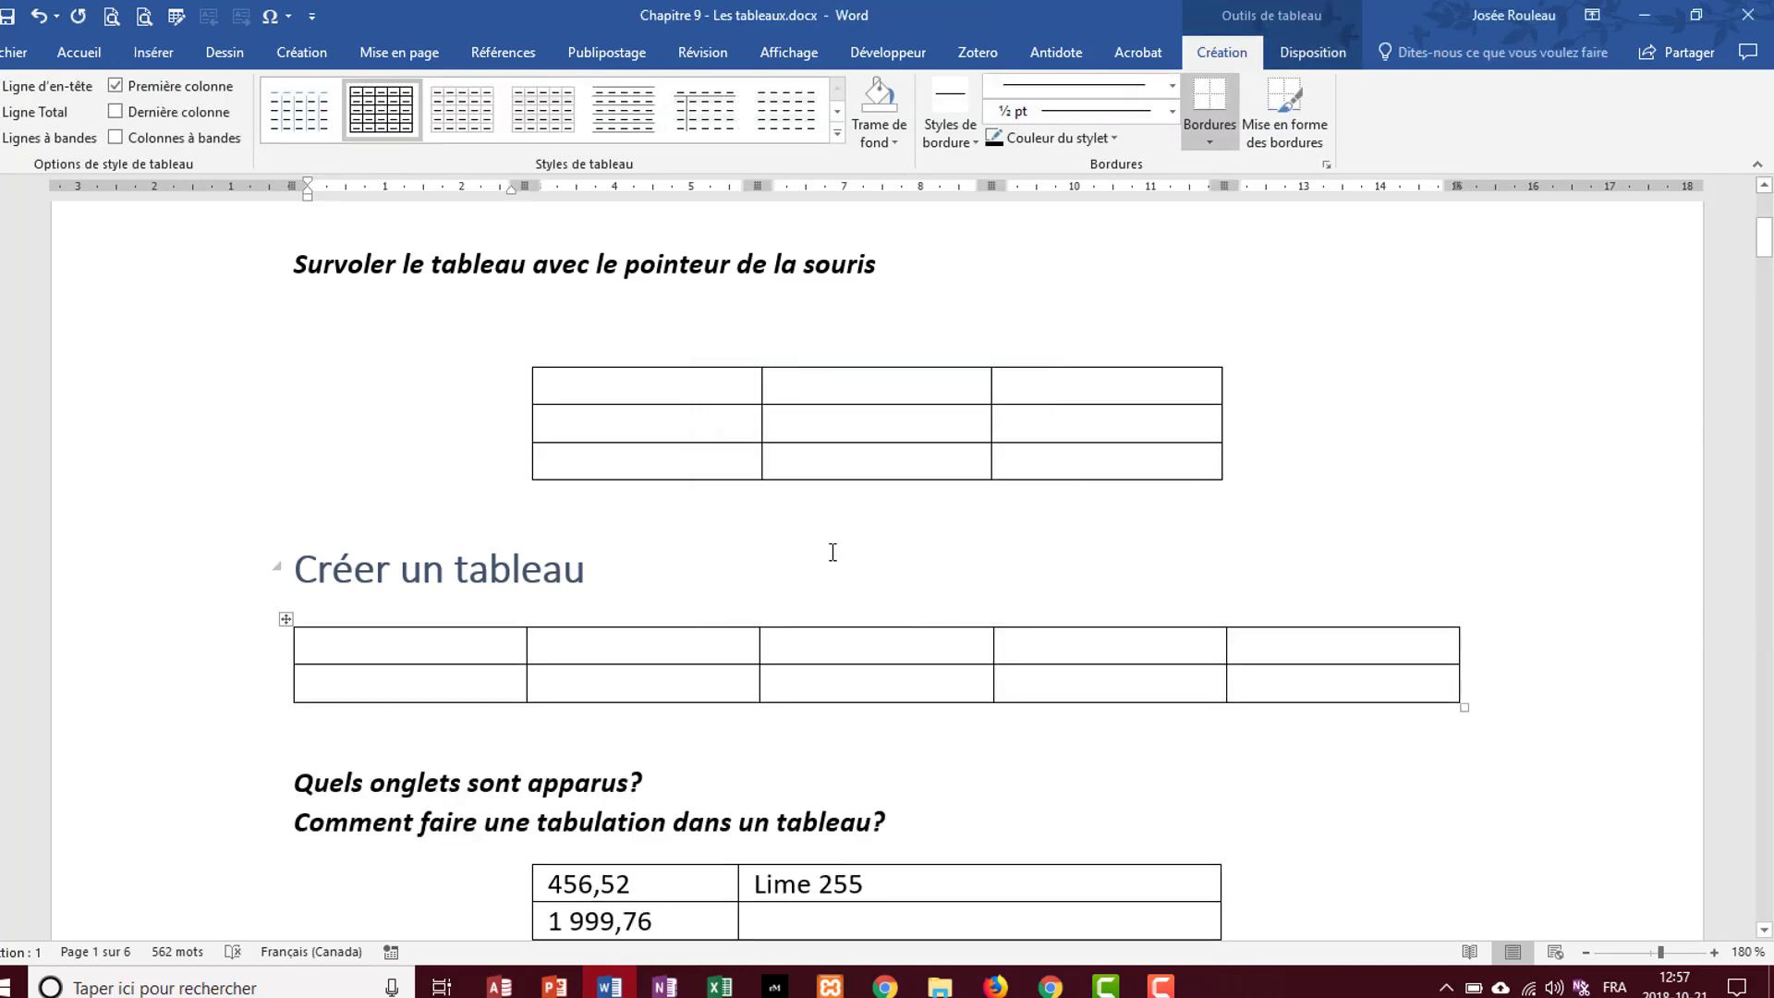
Look through the predefined quick table designs without inserting one.
{"action": "left_click", "coordinate": [153, 53]}
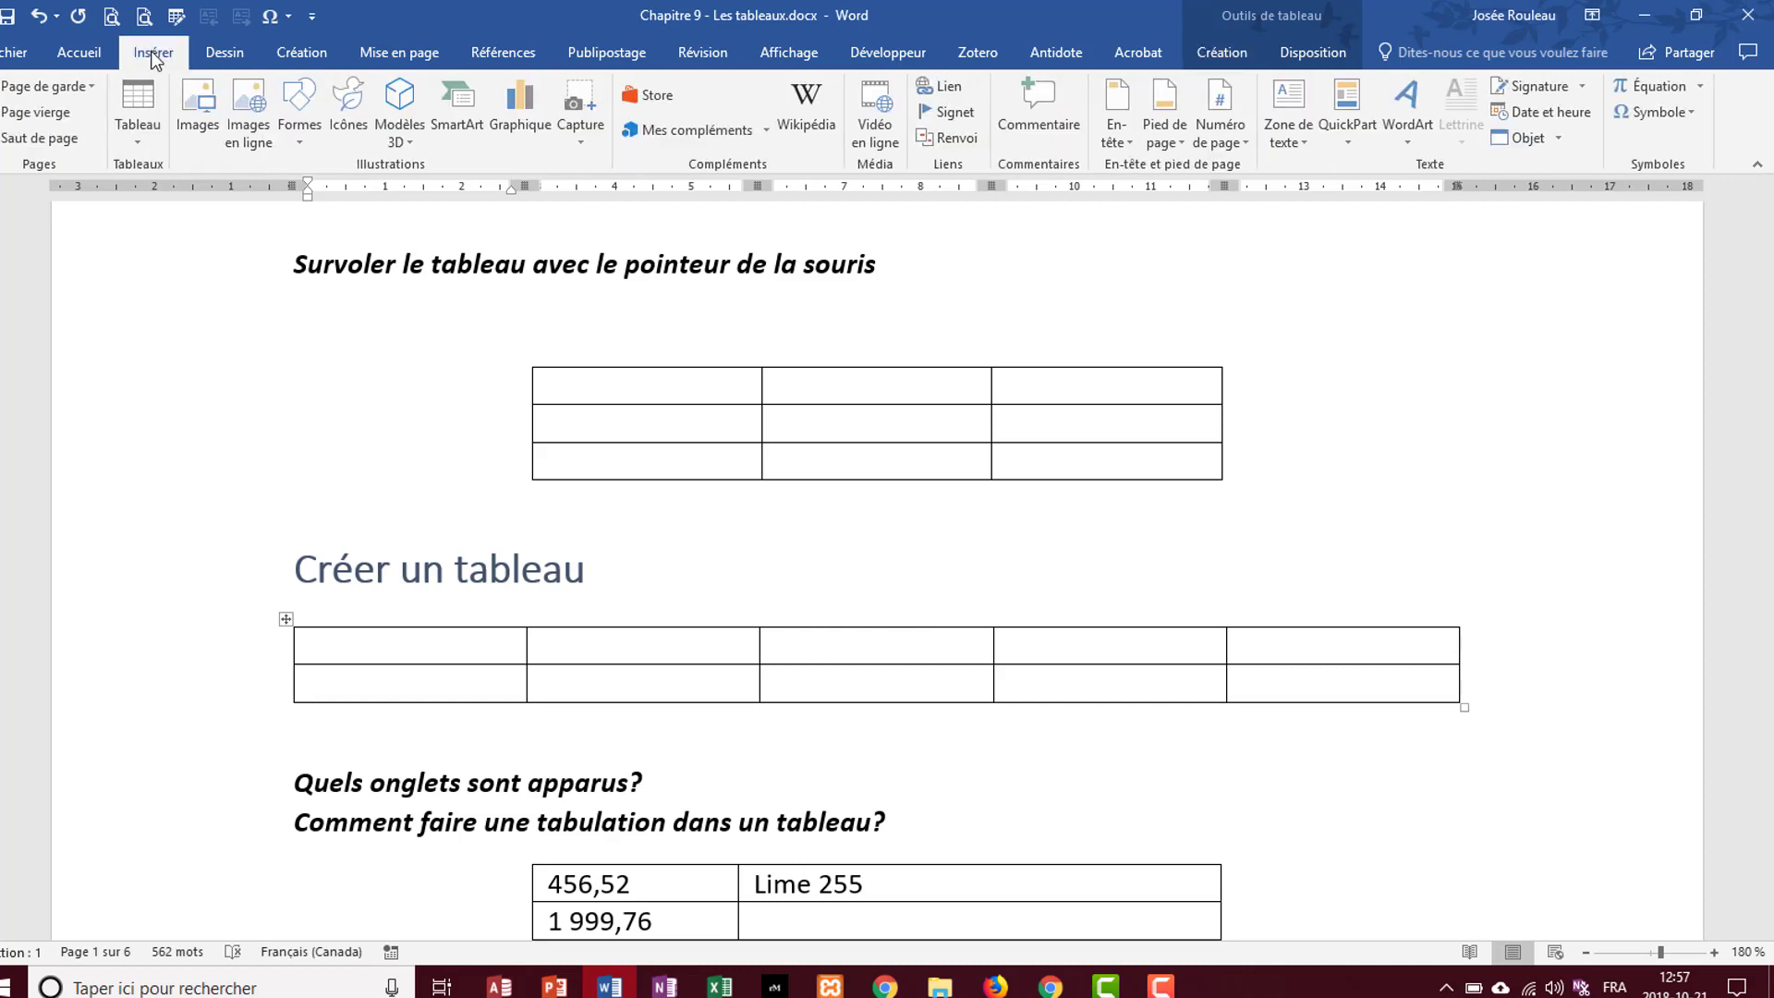
{"action": "left_click", "coordinate": [141, 107]}
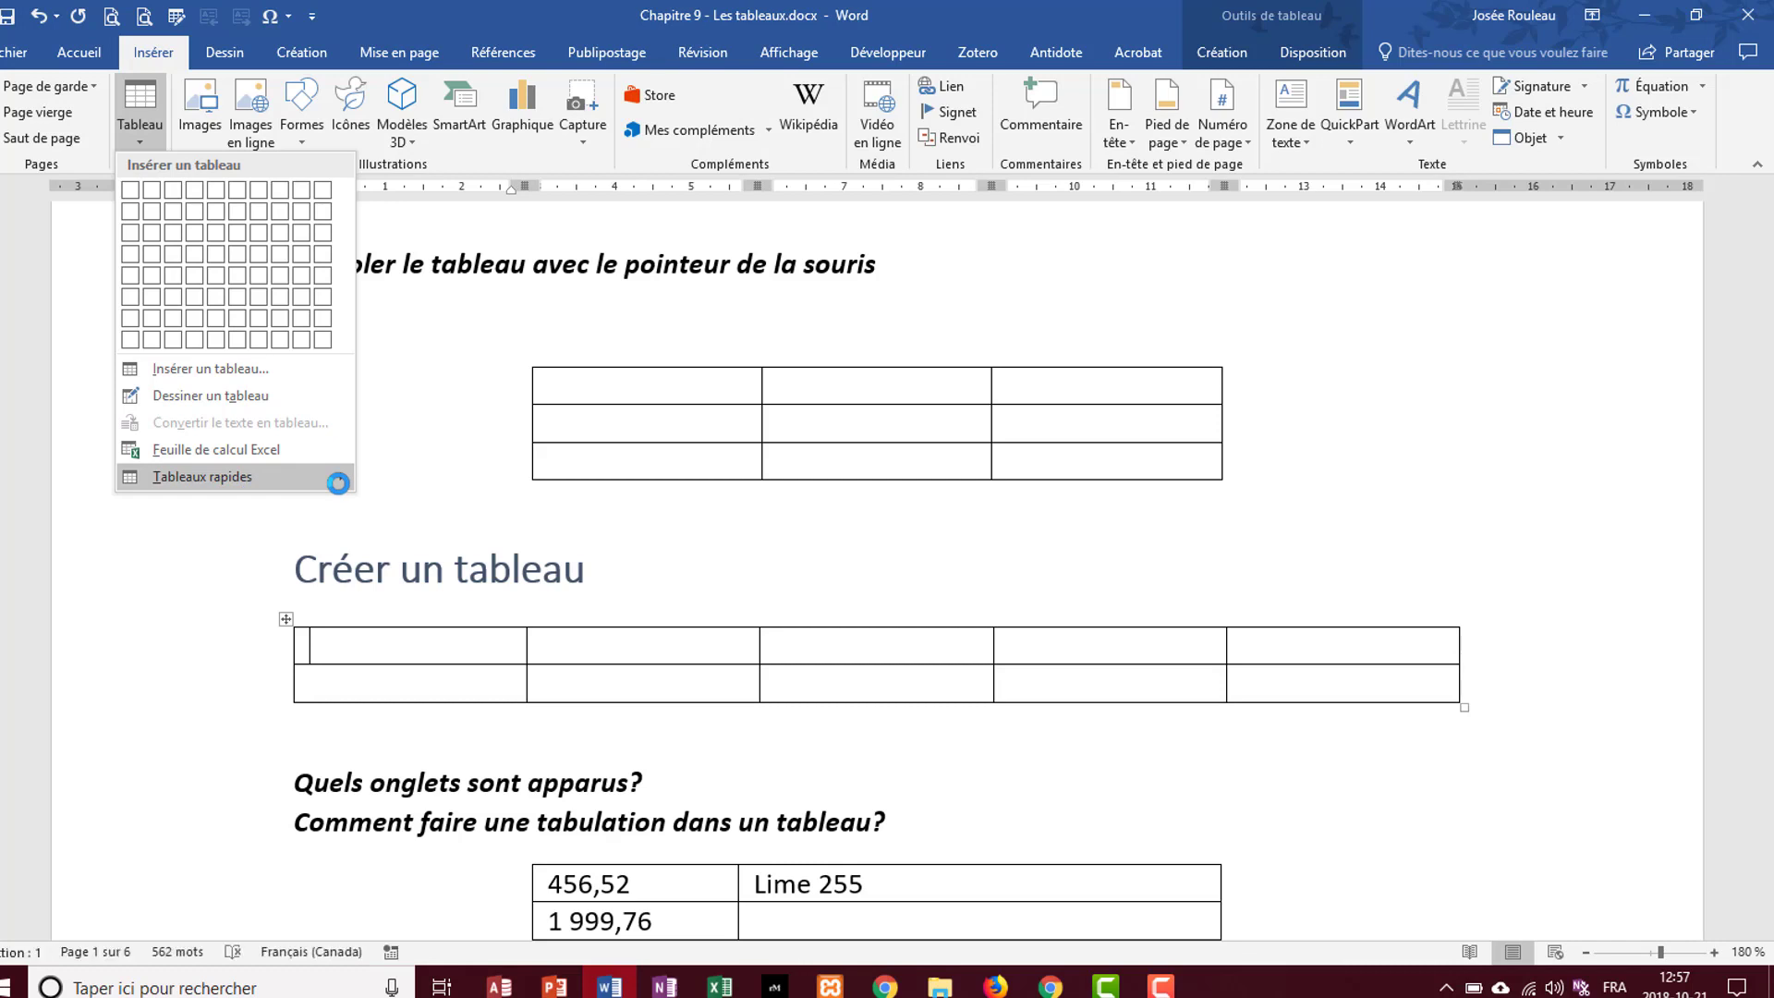
{"action": "mouse_move", "coordinate": [339, 481]}
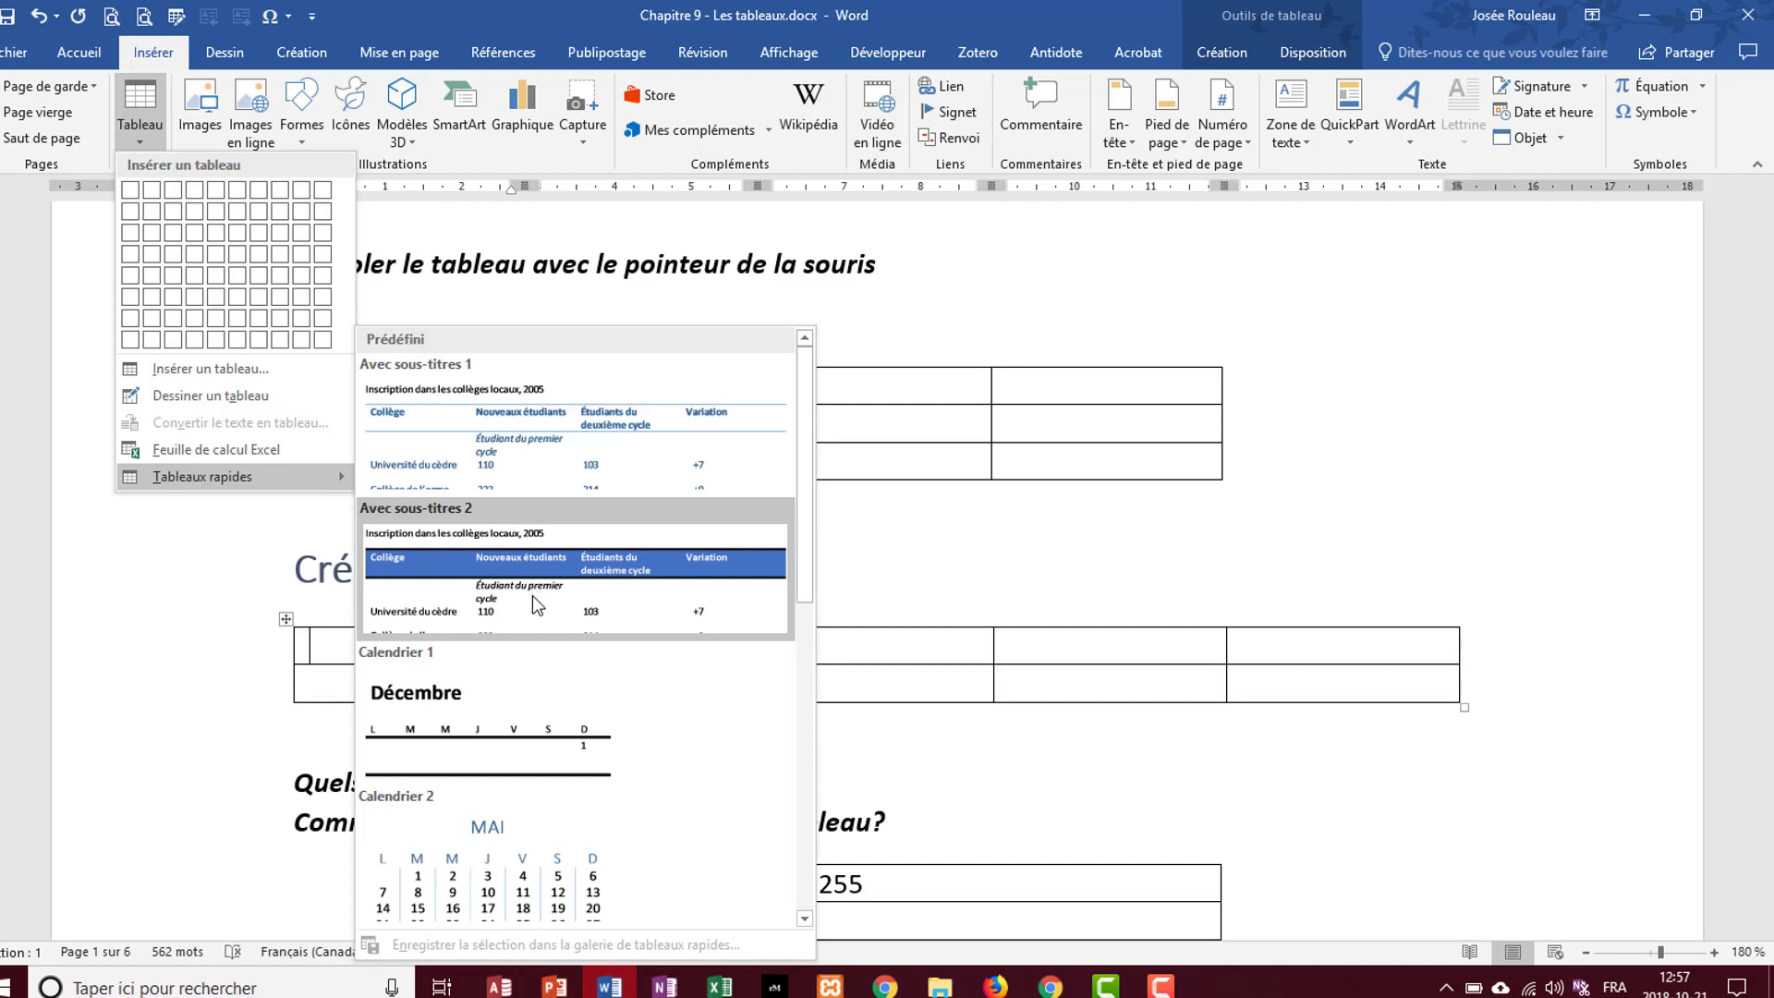
{"action": "scroll", "coordinate": [534, 599], "scroll_direction": "down", "scroll_amount": 3}
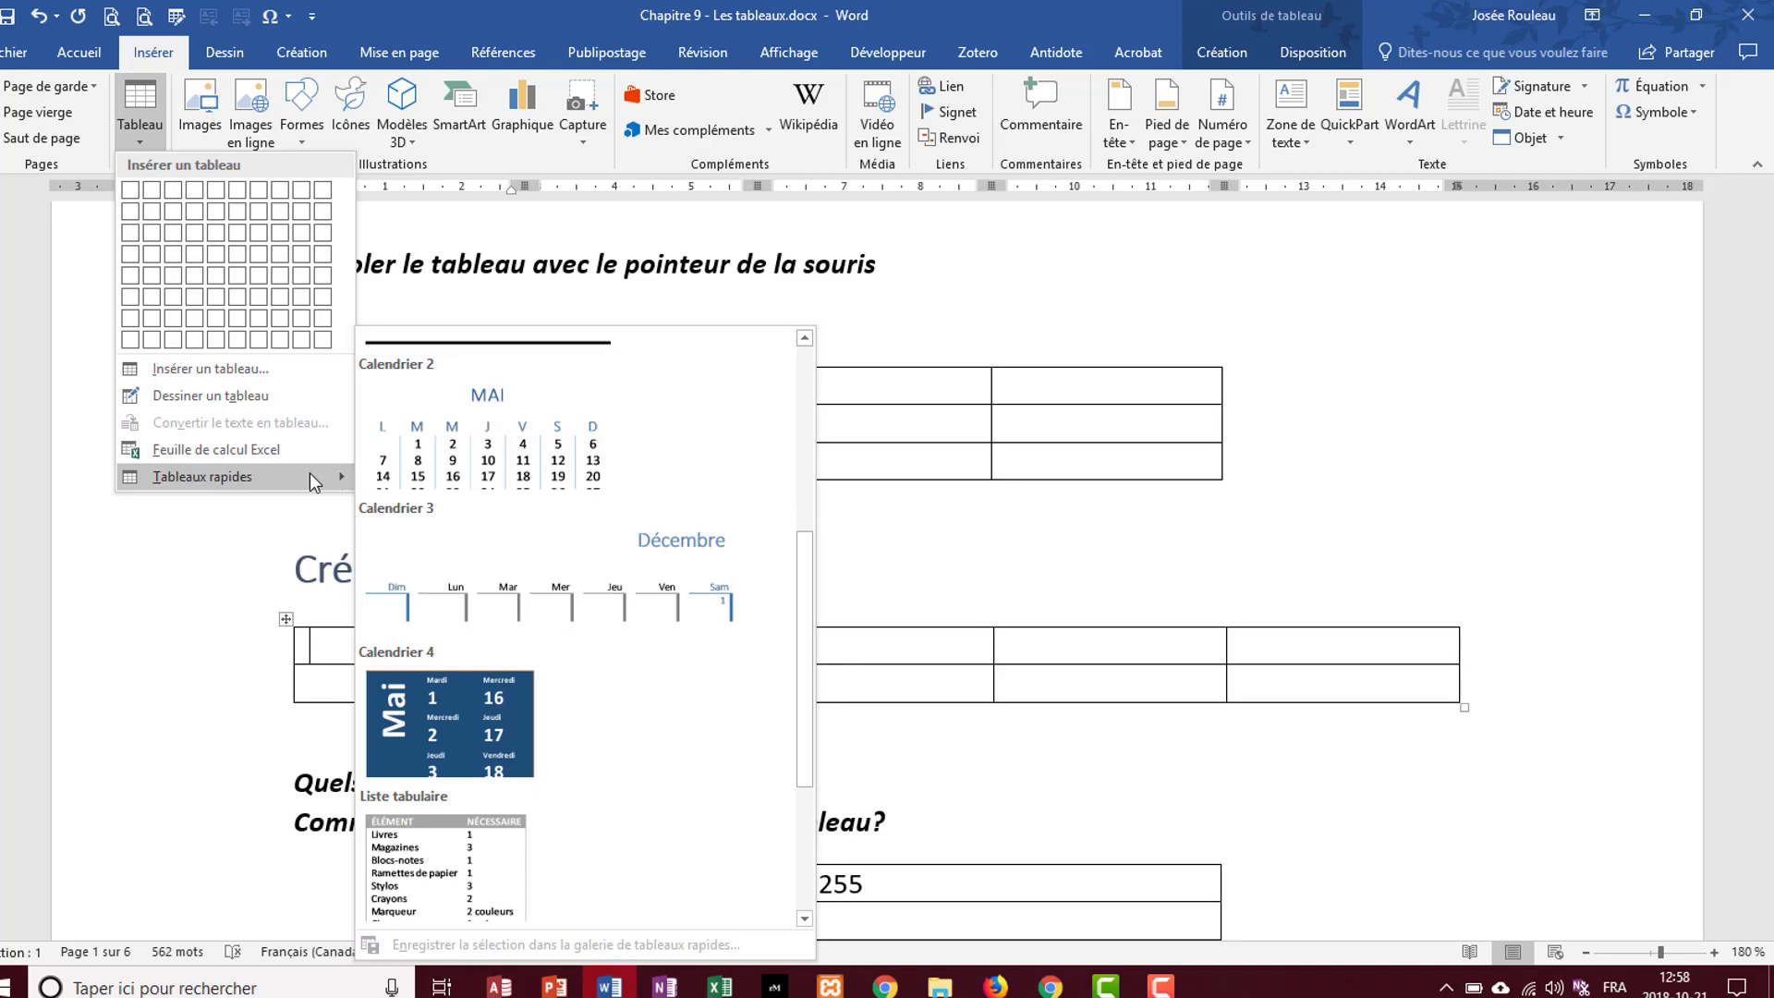
{"action": "left_click", "coordinate": [1079, 767]}
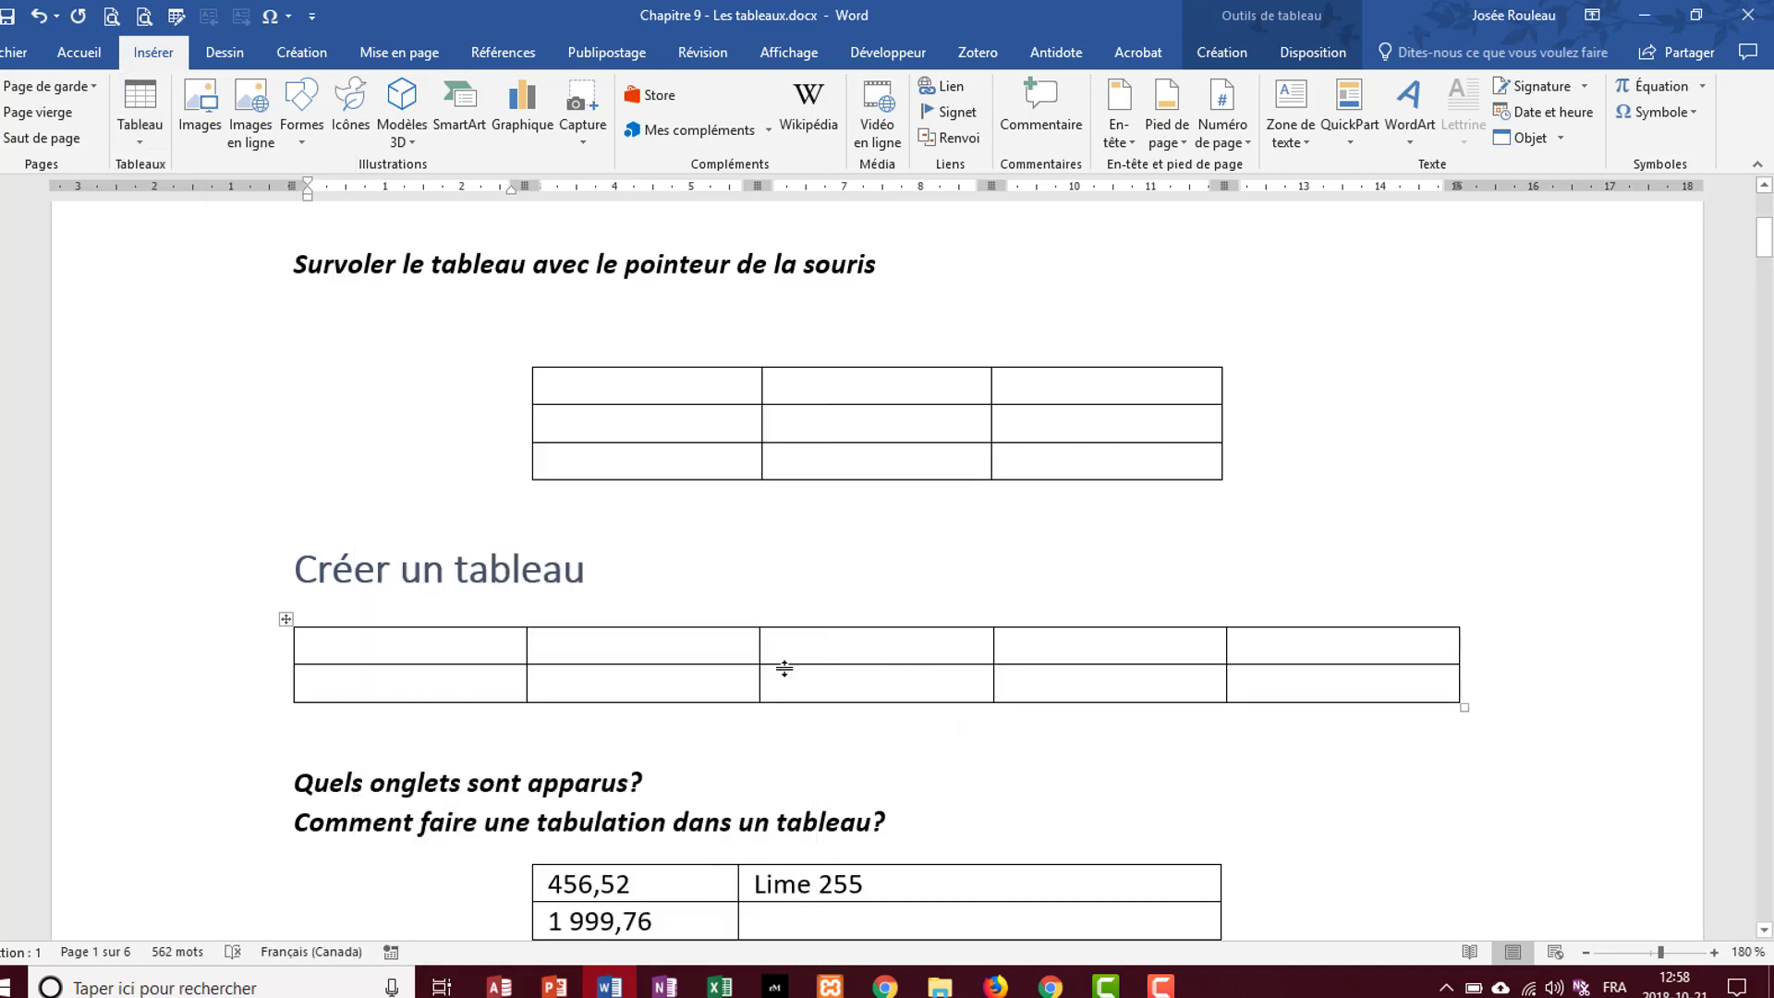
Examine the table design and layout tools offered for the five-column table.
{"action": "scroll", "coordinate": [745, 641], "scroll_direction": "down", "scroll_amount": 5}
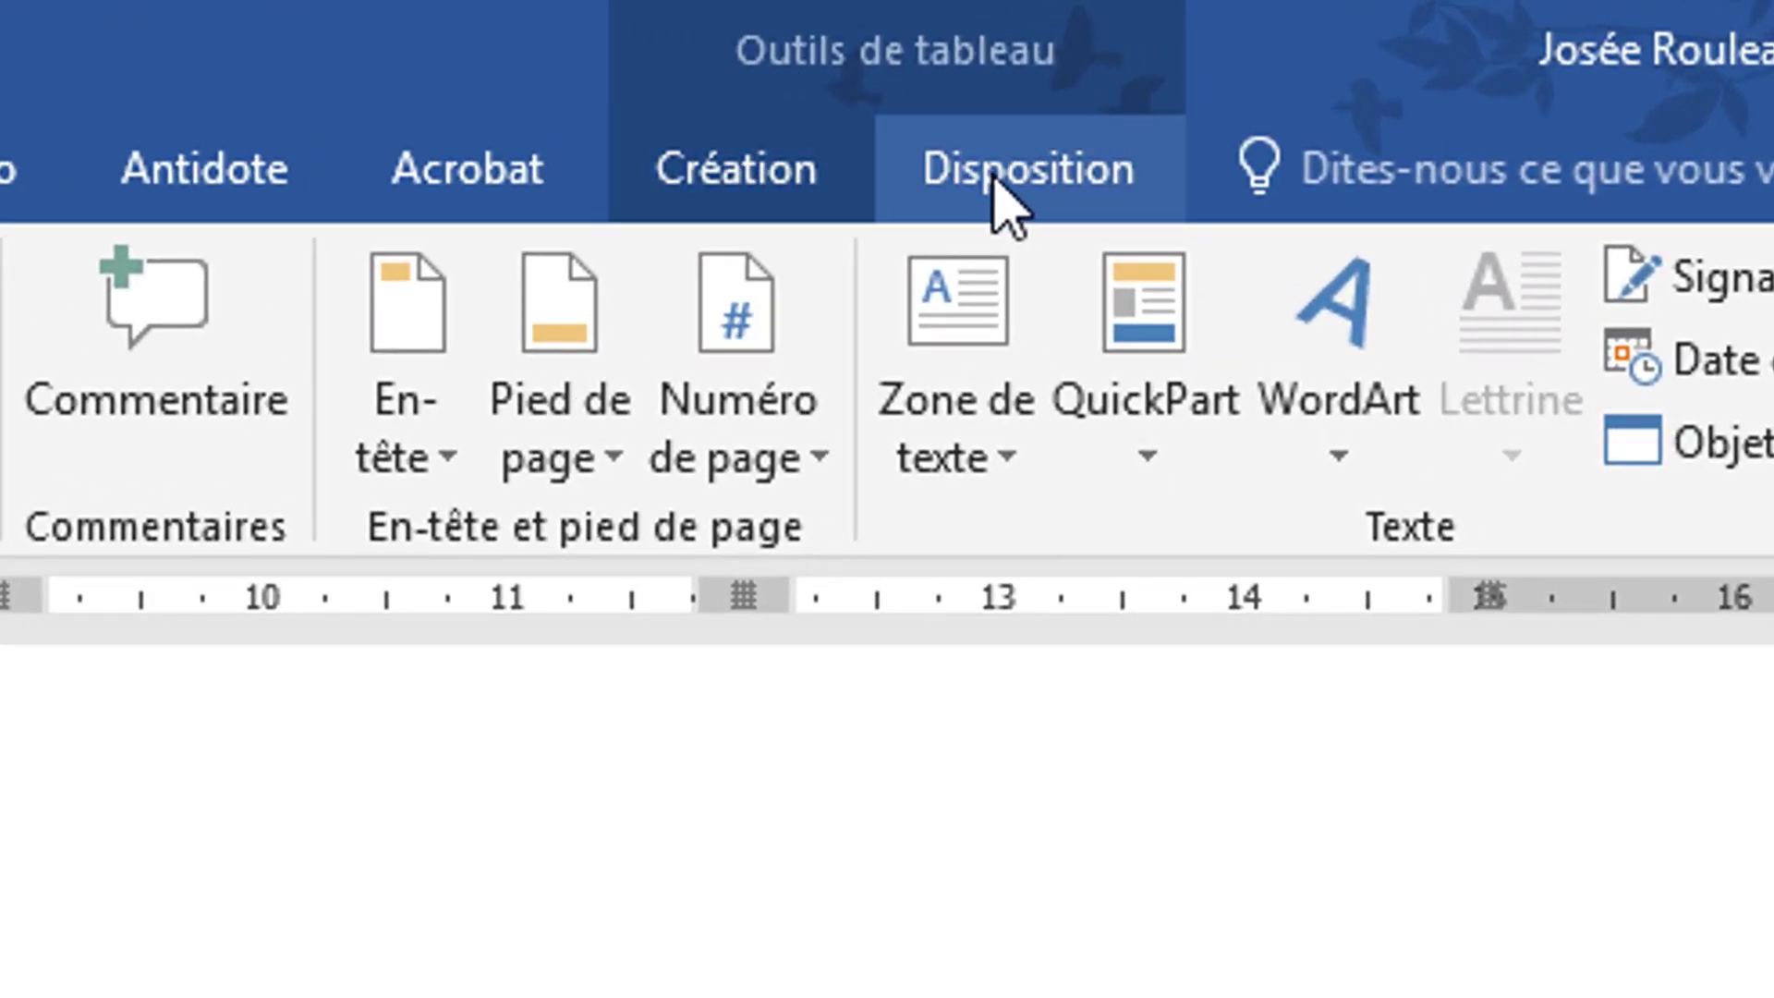
{"action": "left_click", "coordinate": [813, 189]}
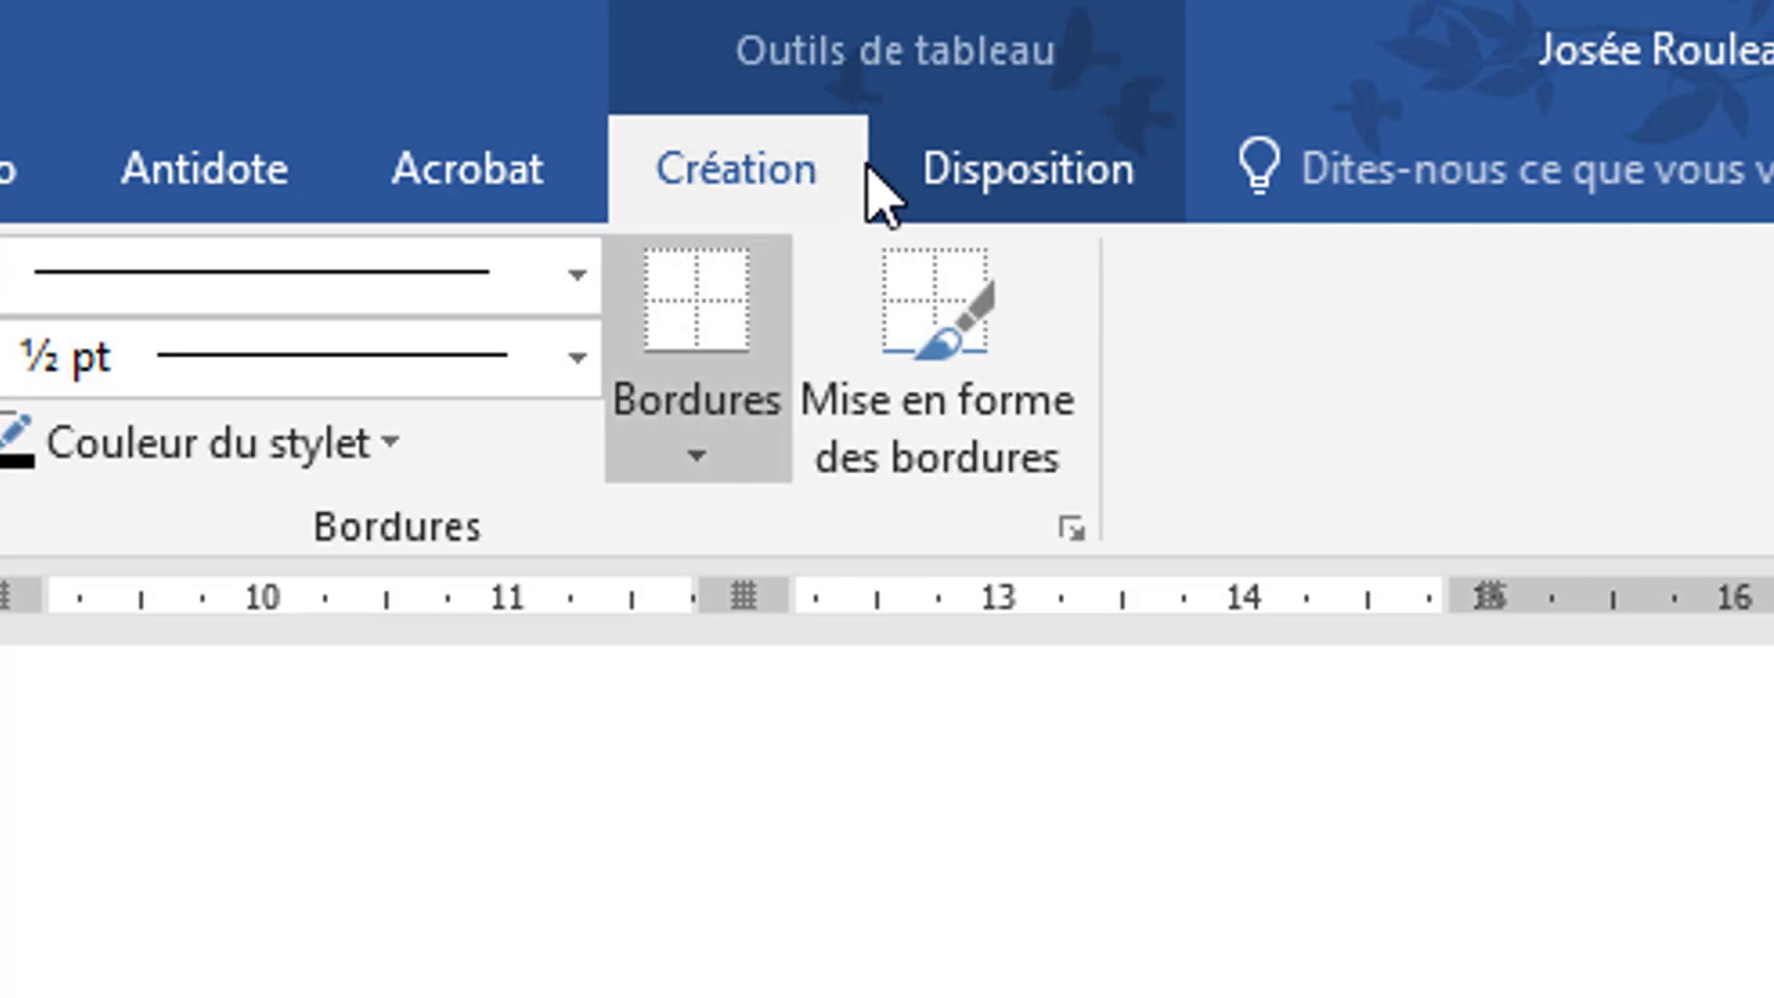
{"action": "left_click", "coordinate": [961, 190]}
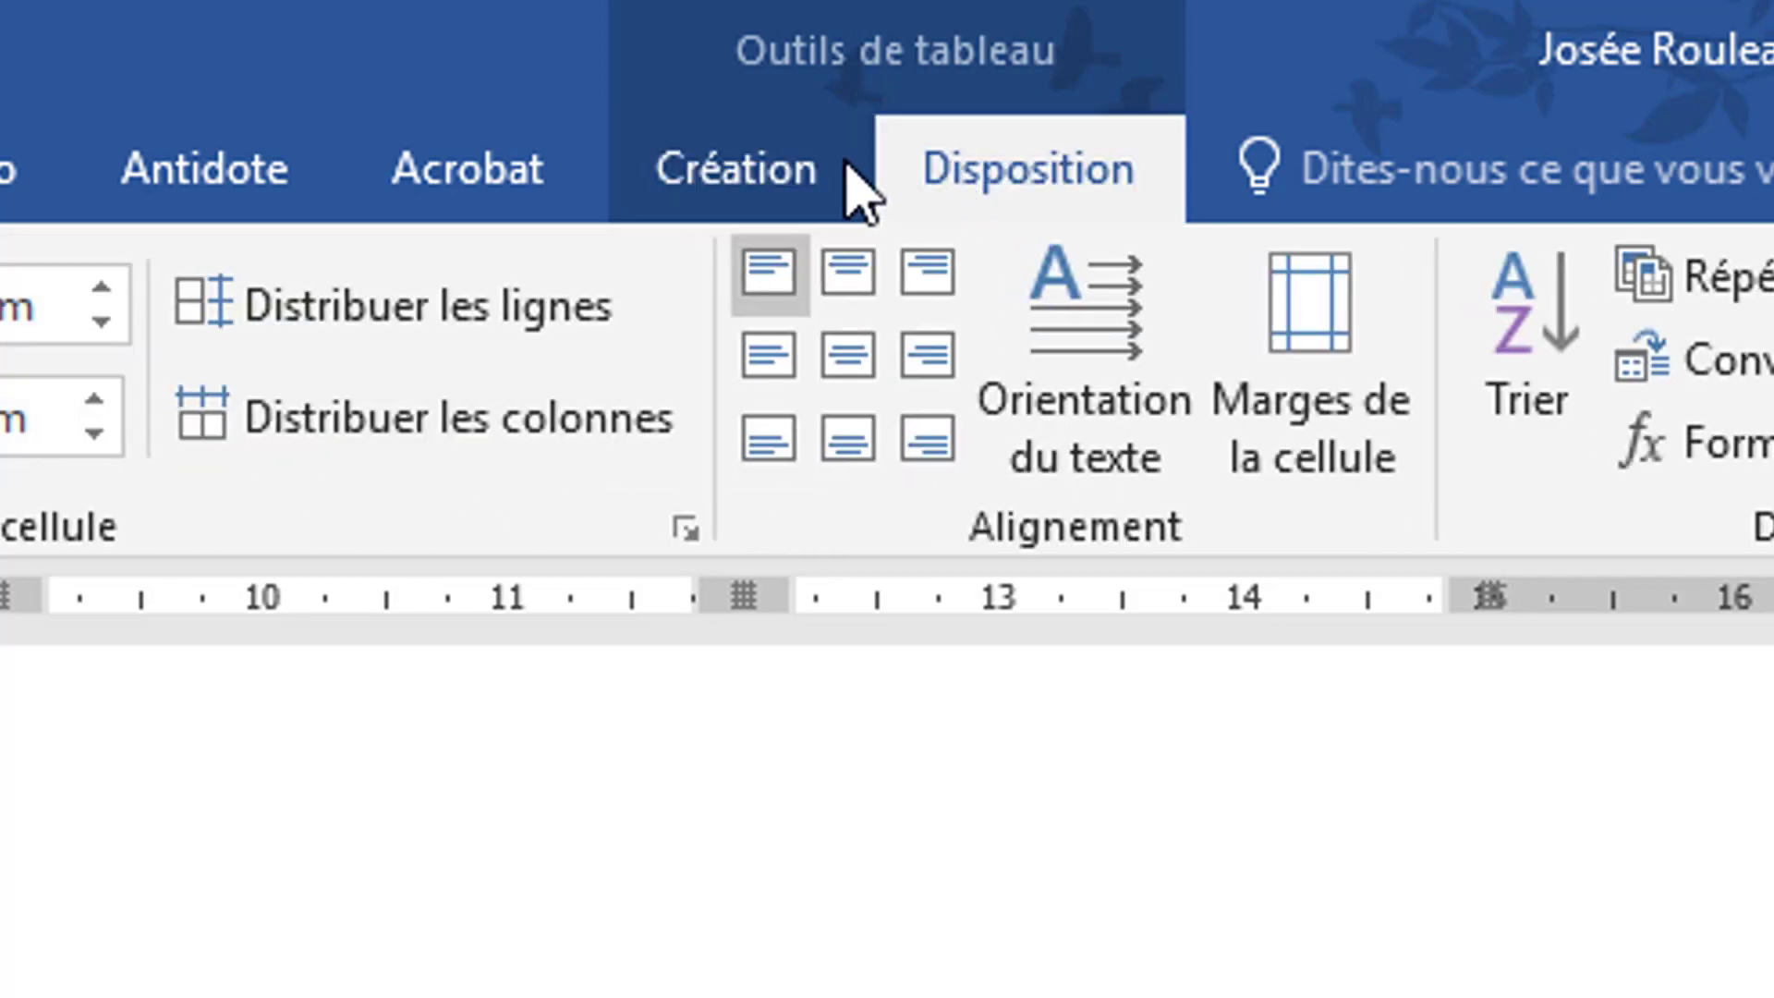
{"action": "left_click", "coordinate": [760, 166]}
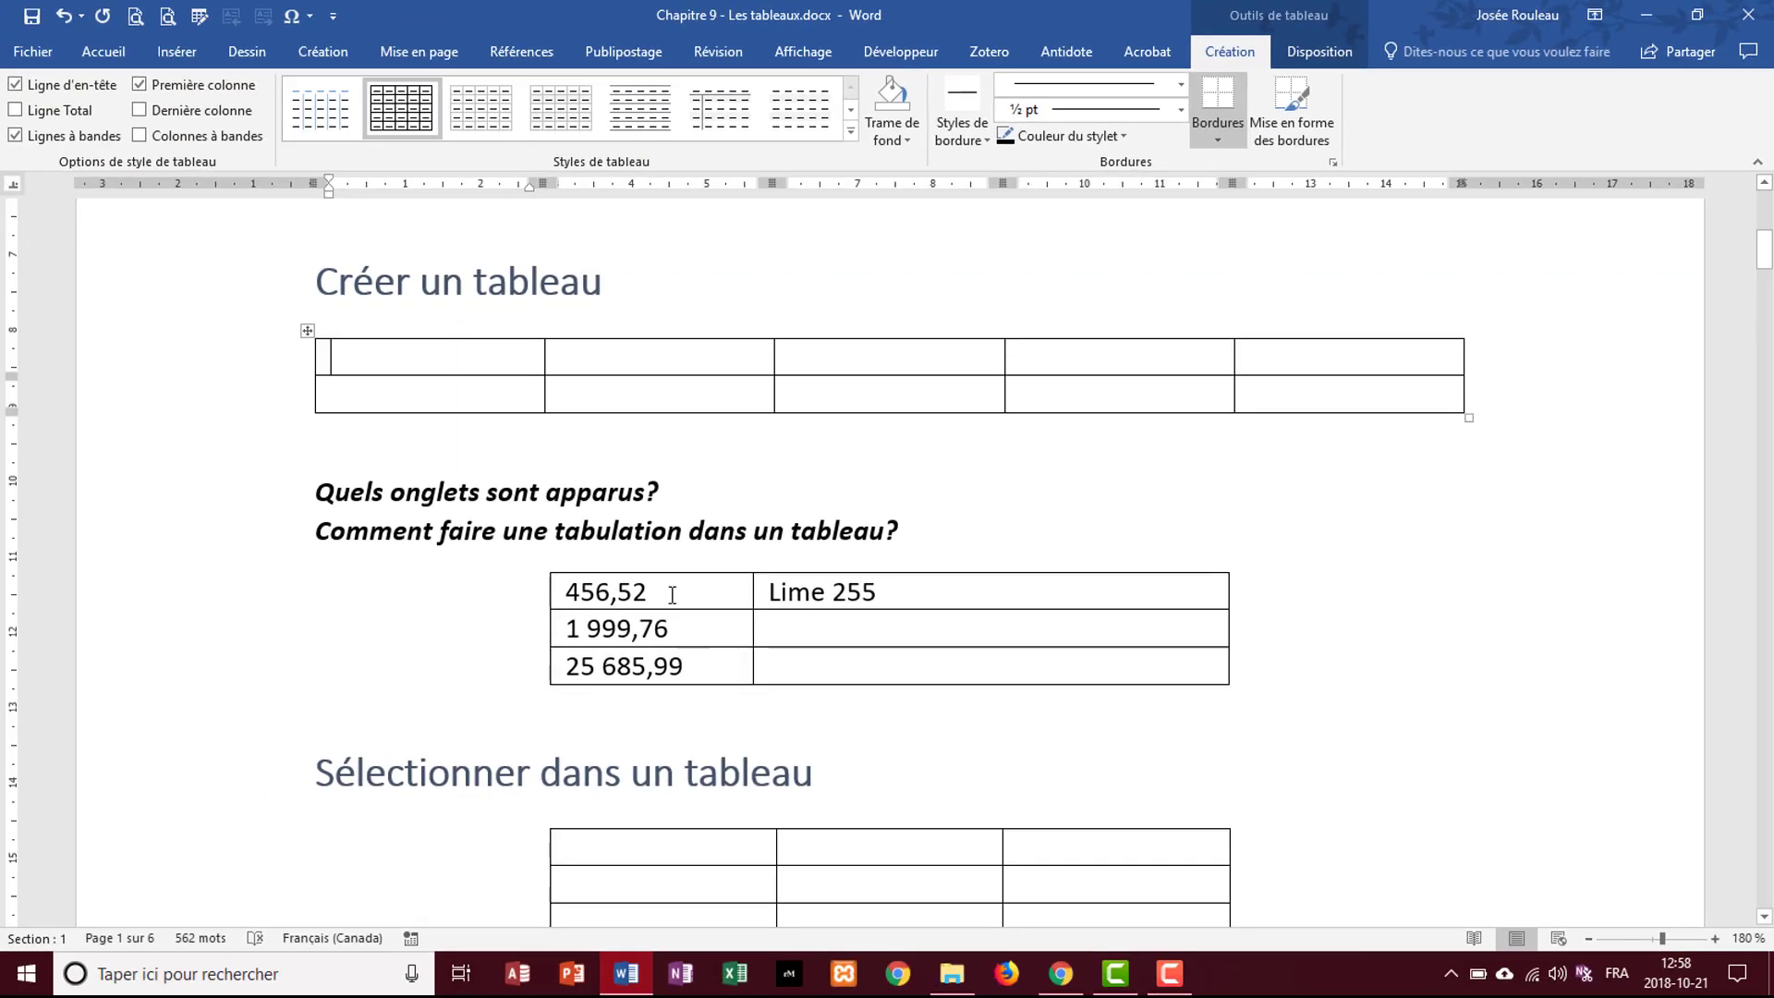
Move cell by cell through the table of numbers, starting from the 456,52 cell.
{"action": "left_click", "coordinate": [682, 586]}
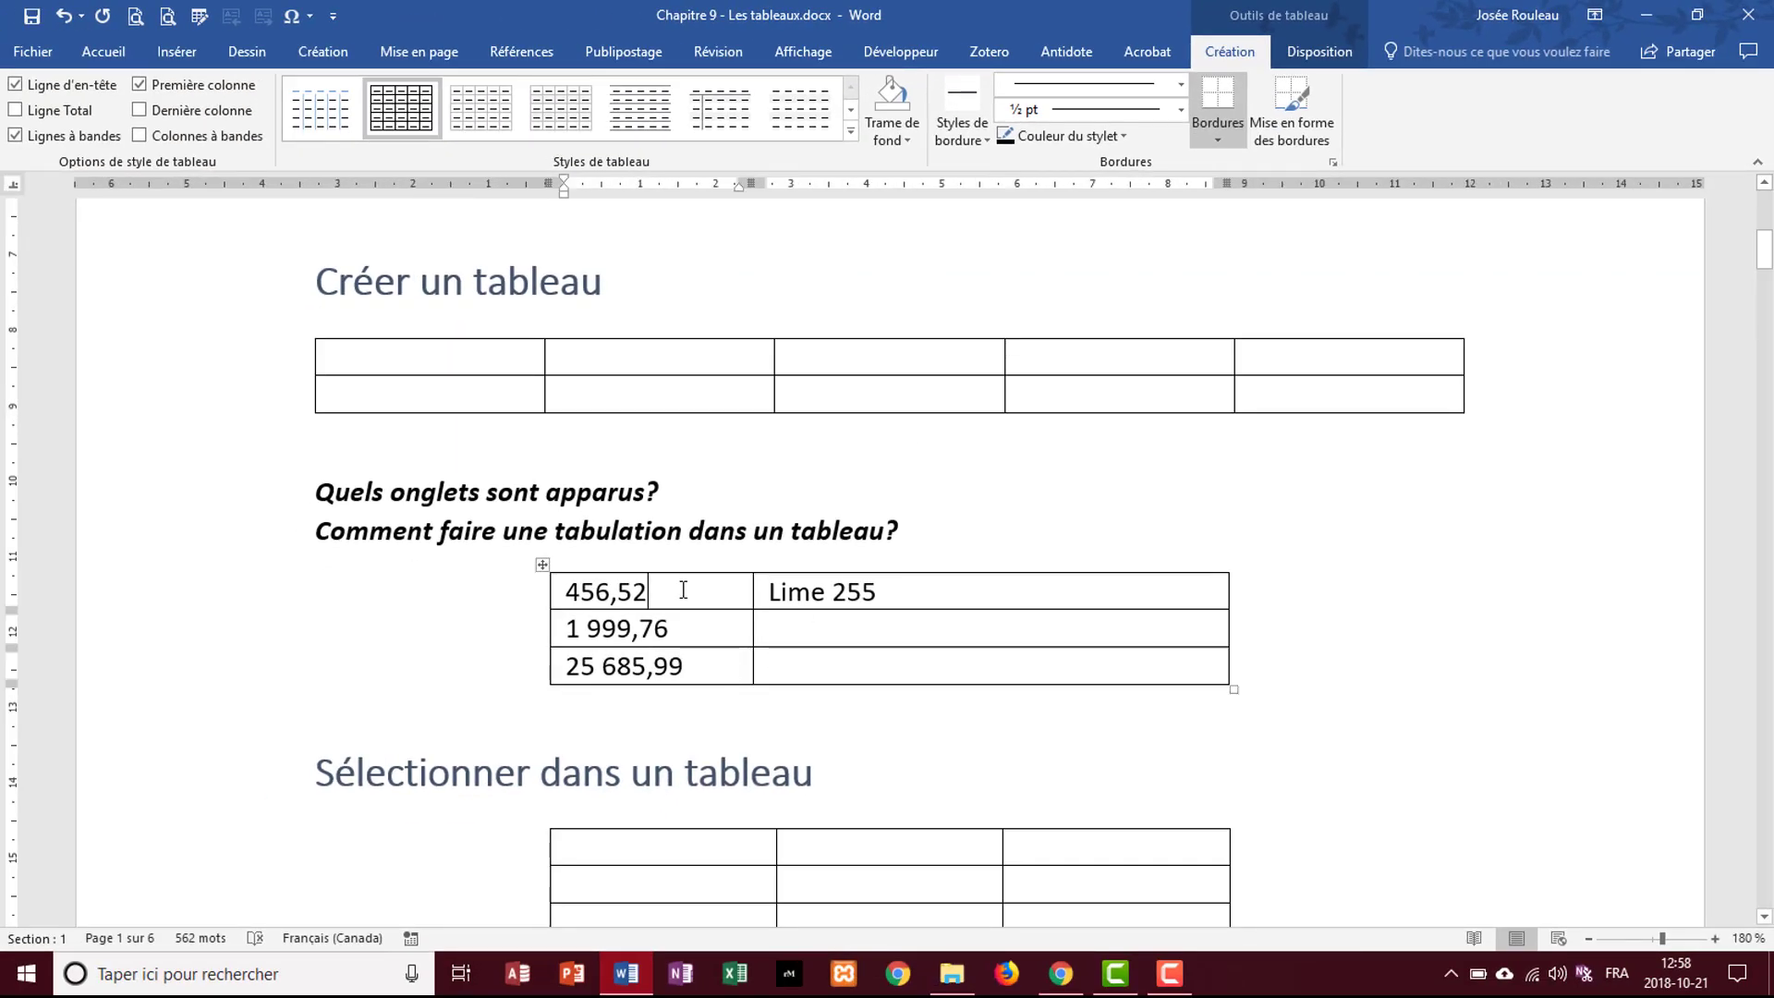
{"action": "key", "text": "Tab"}
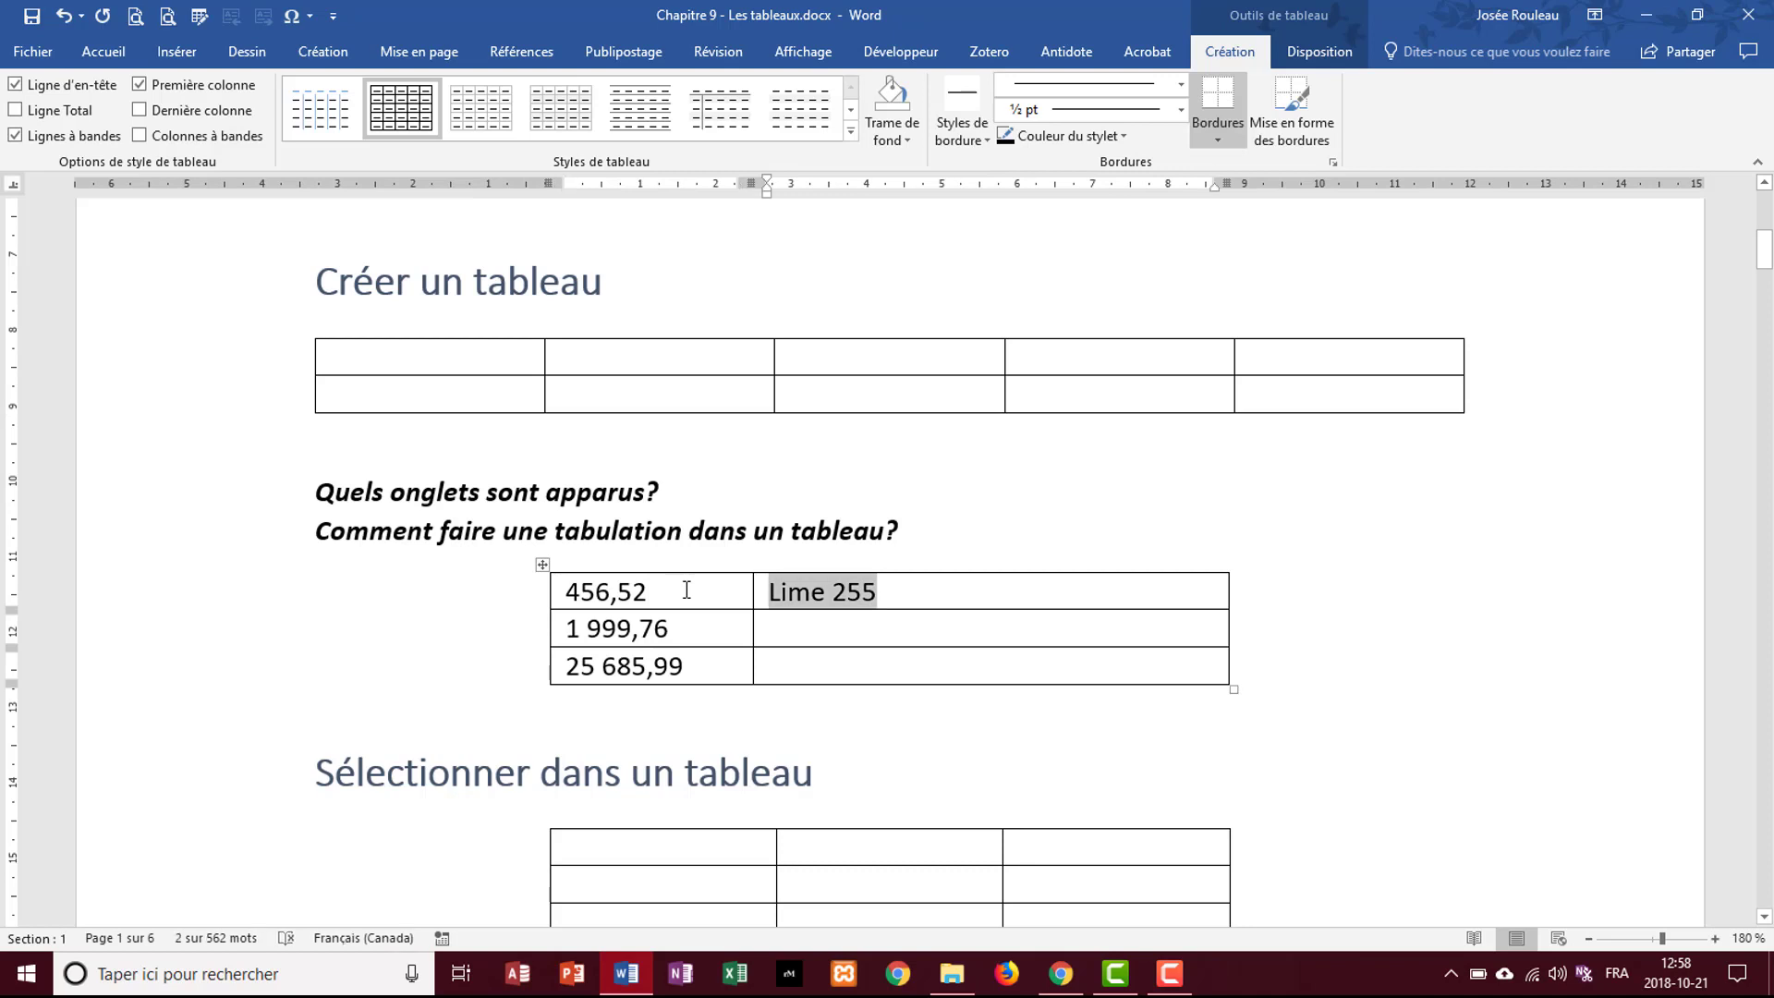
{"action": "key", "text": "Tab"}
{"action": "key", "text": "Tab"}
{"action": "key", "text": "Tab"}
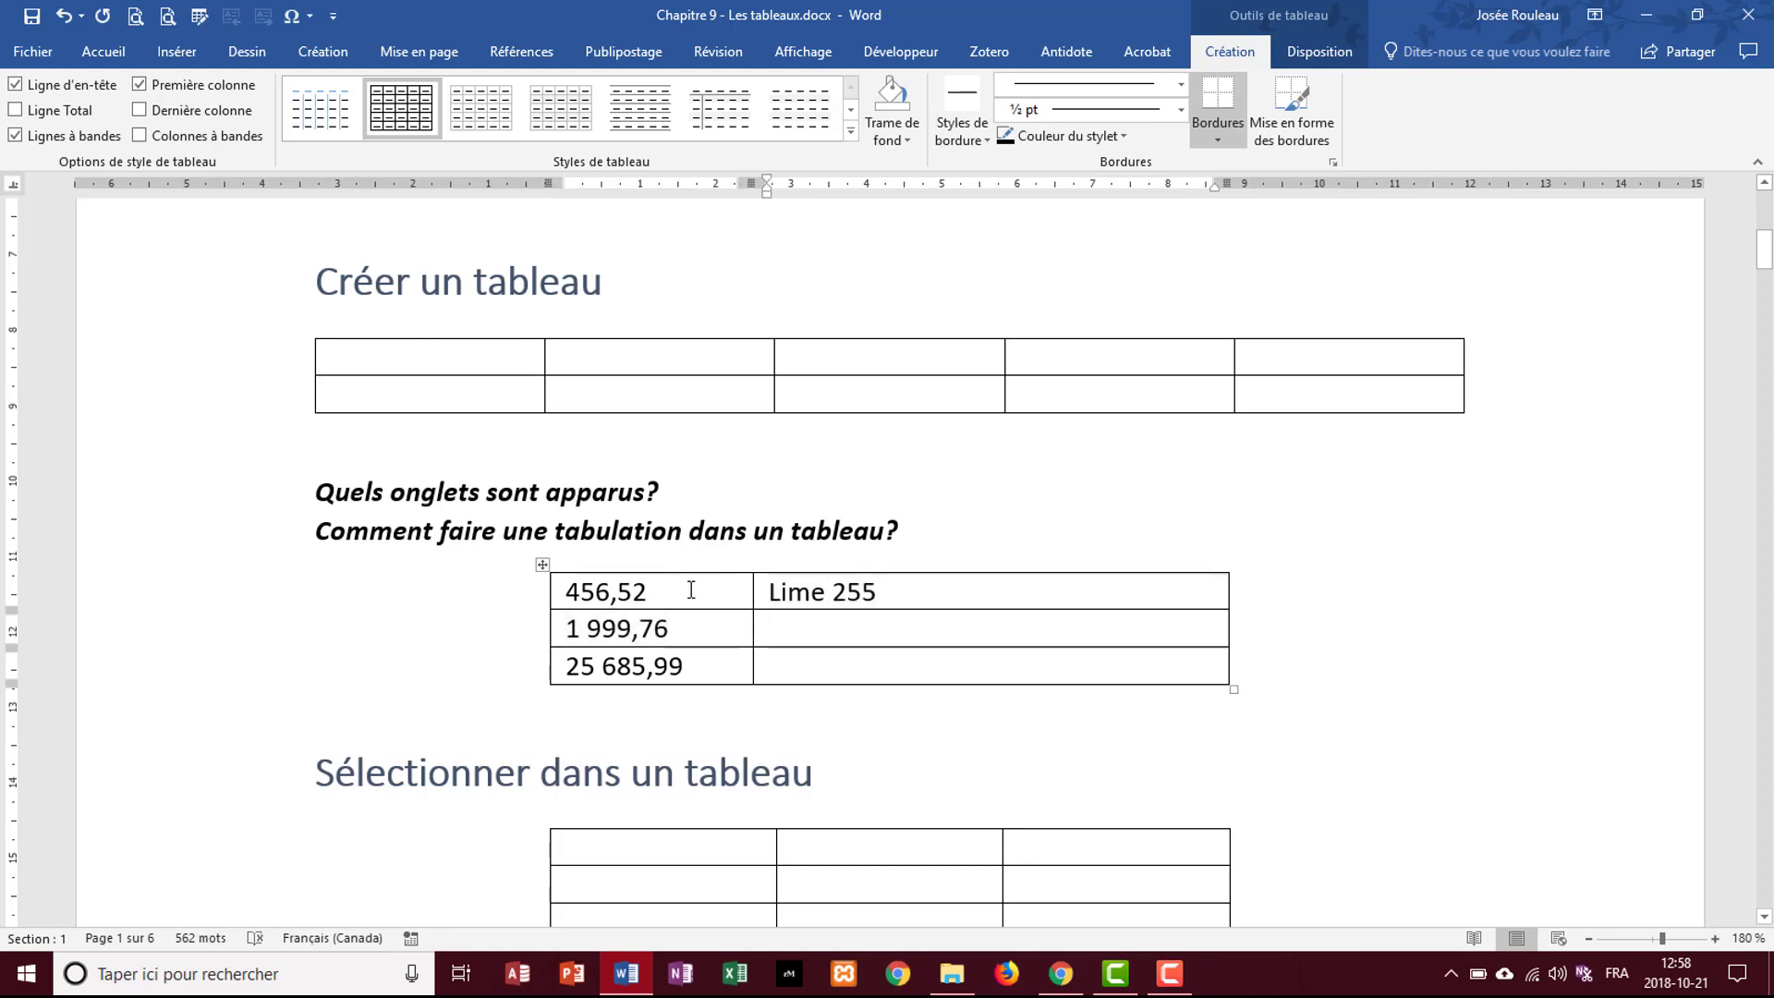
Replace the space between "Lime" and "255" with a tab character inside the table cell.
{"action": "left_click", "coordinate": [842, 589]}
{"action": "double_click", "coordinate": [830, 592]}
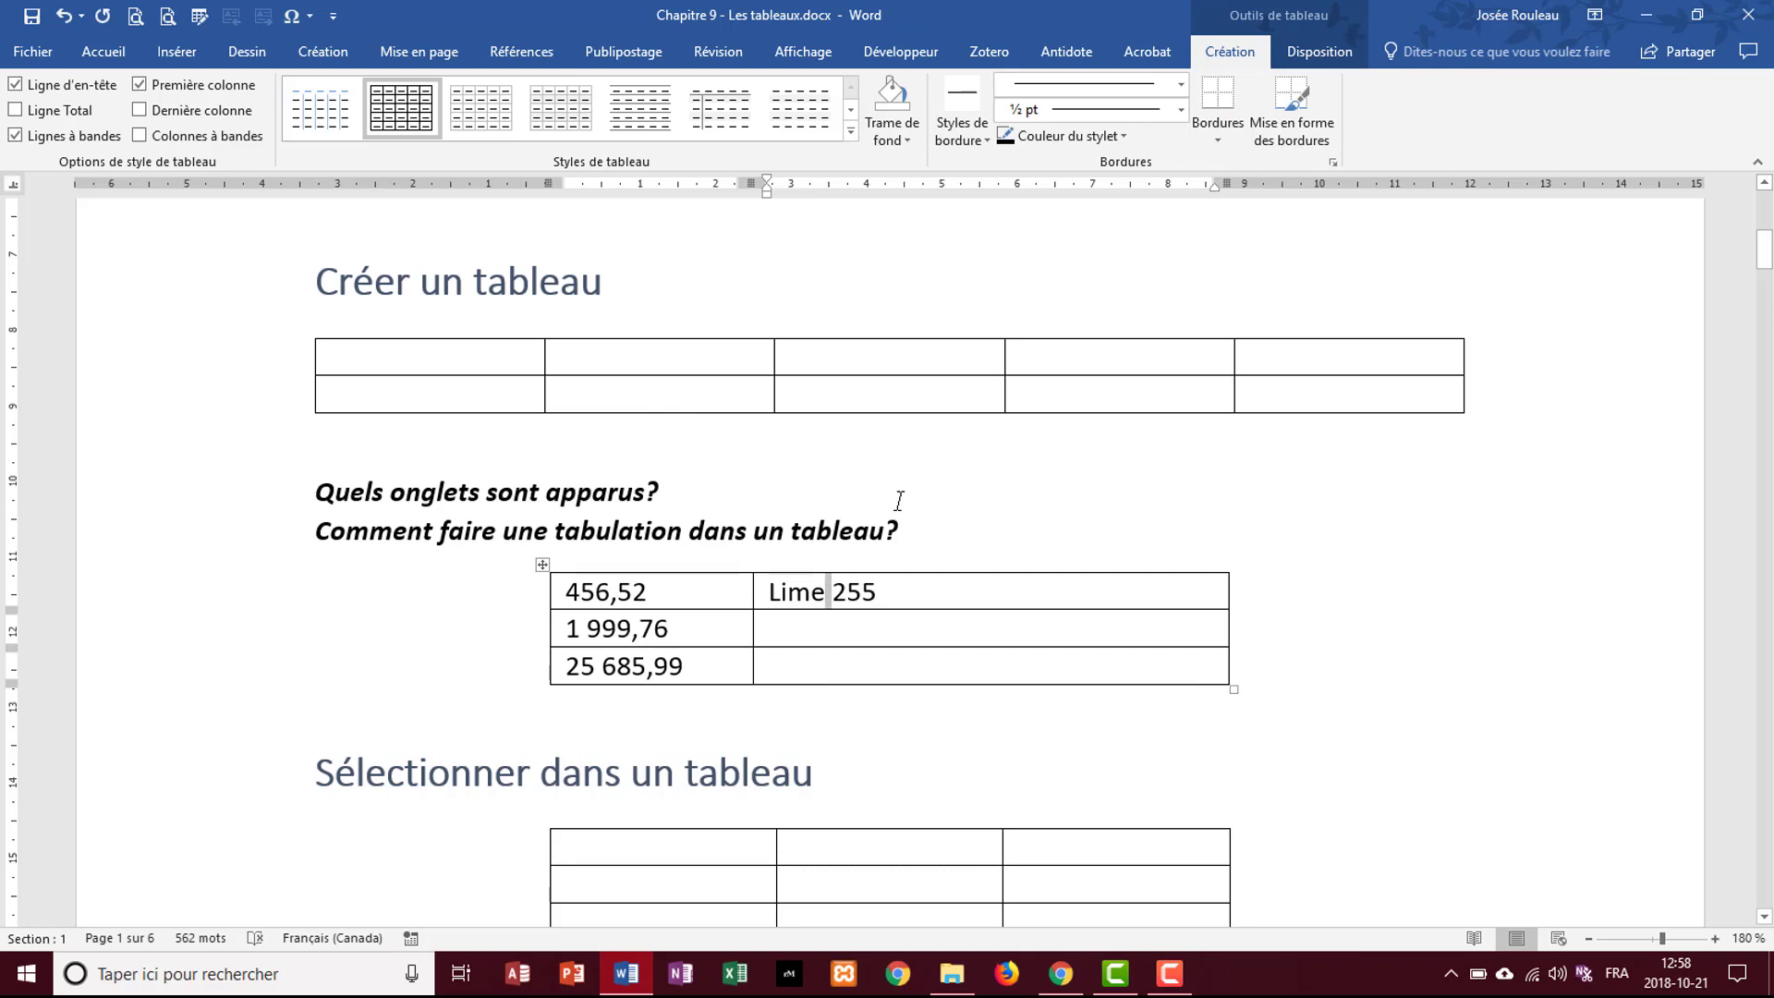
{"action": "key", "text": "ctrl+Tab"}
{"action": "key", "text": "ctrl+Tab"}
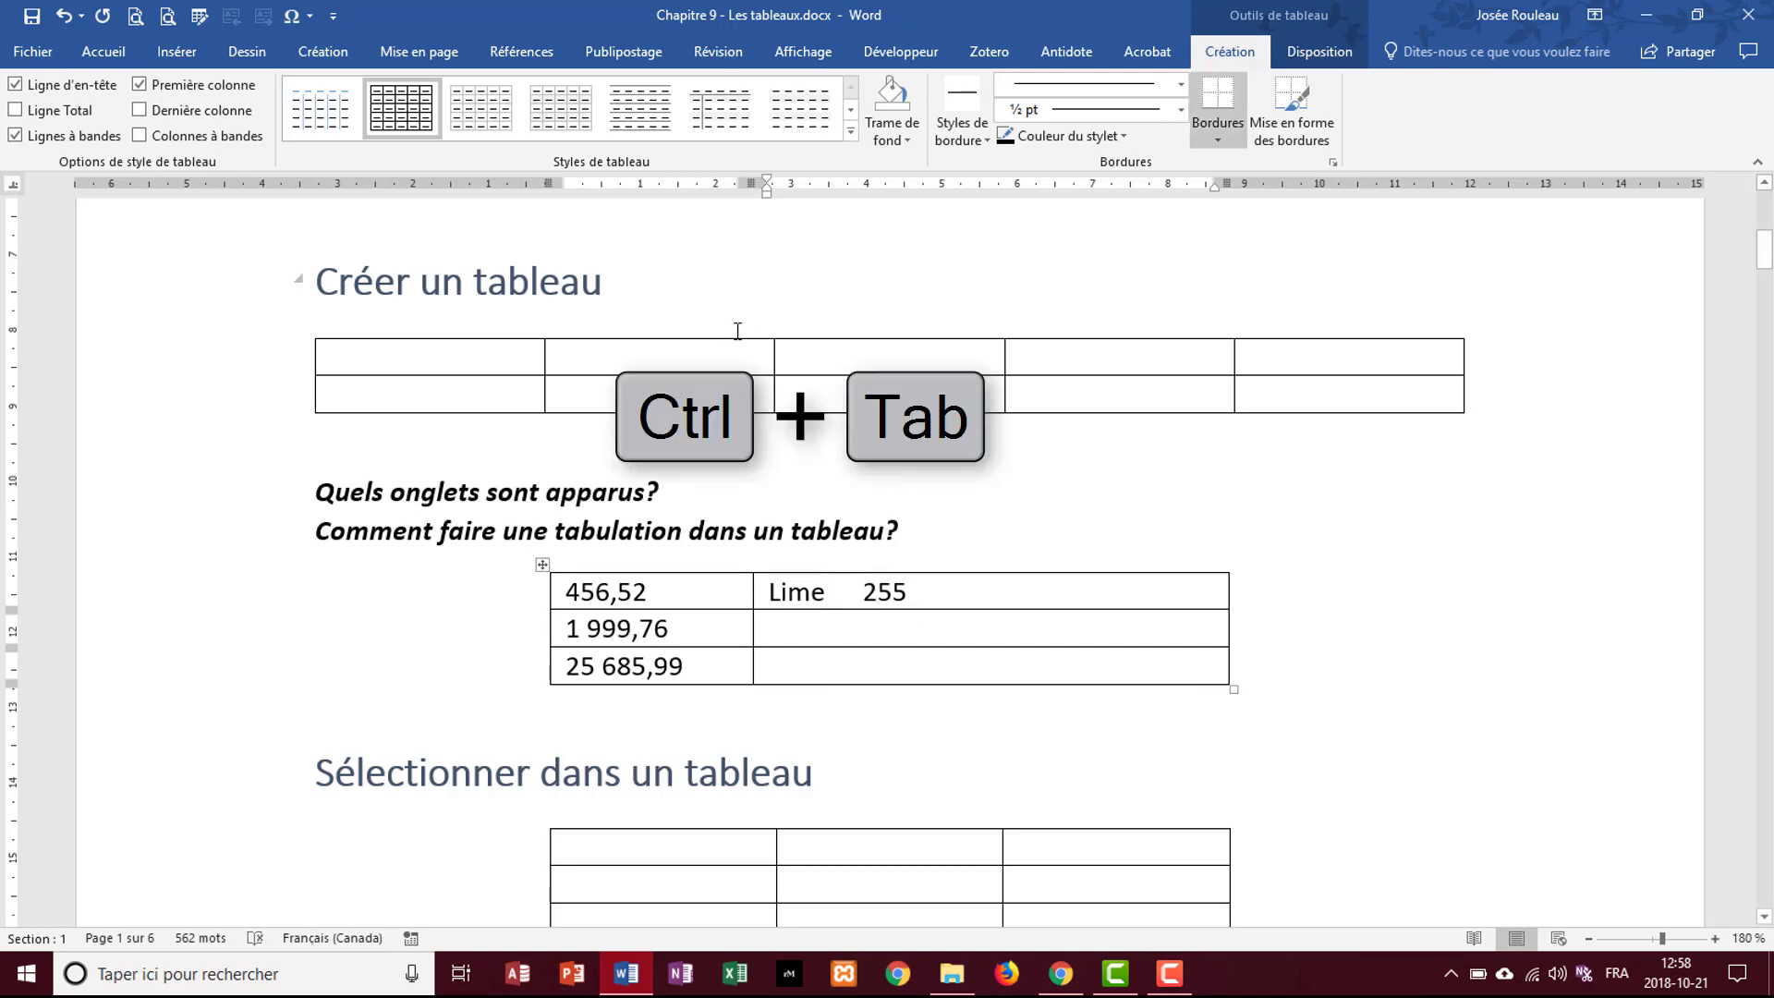
Show the formatting marks and check the tab character between "Lime" and "255".
{"action": "key", "text": "ctrl+shift+8"}
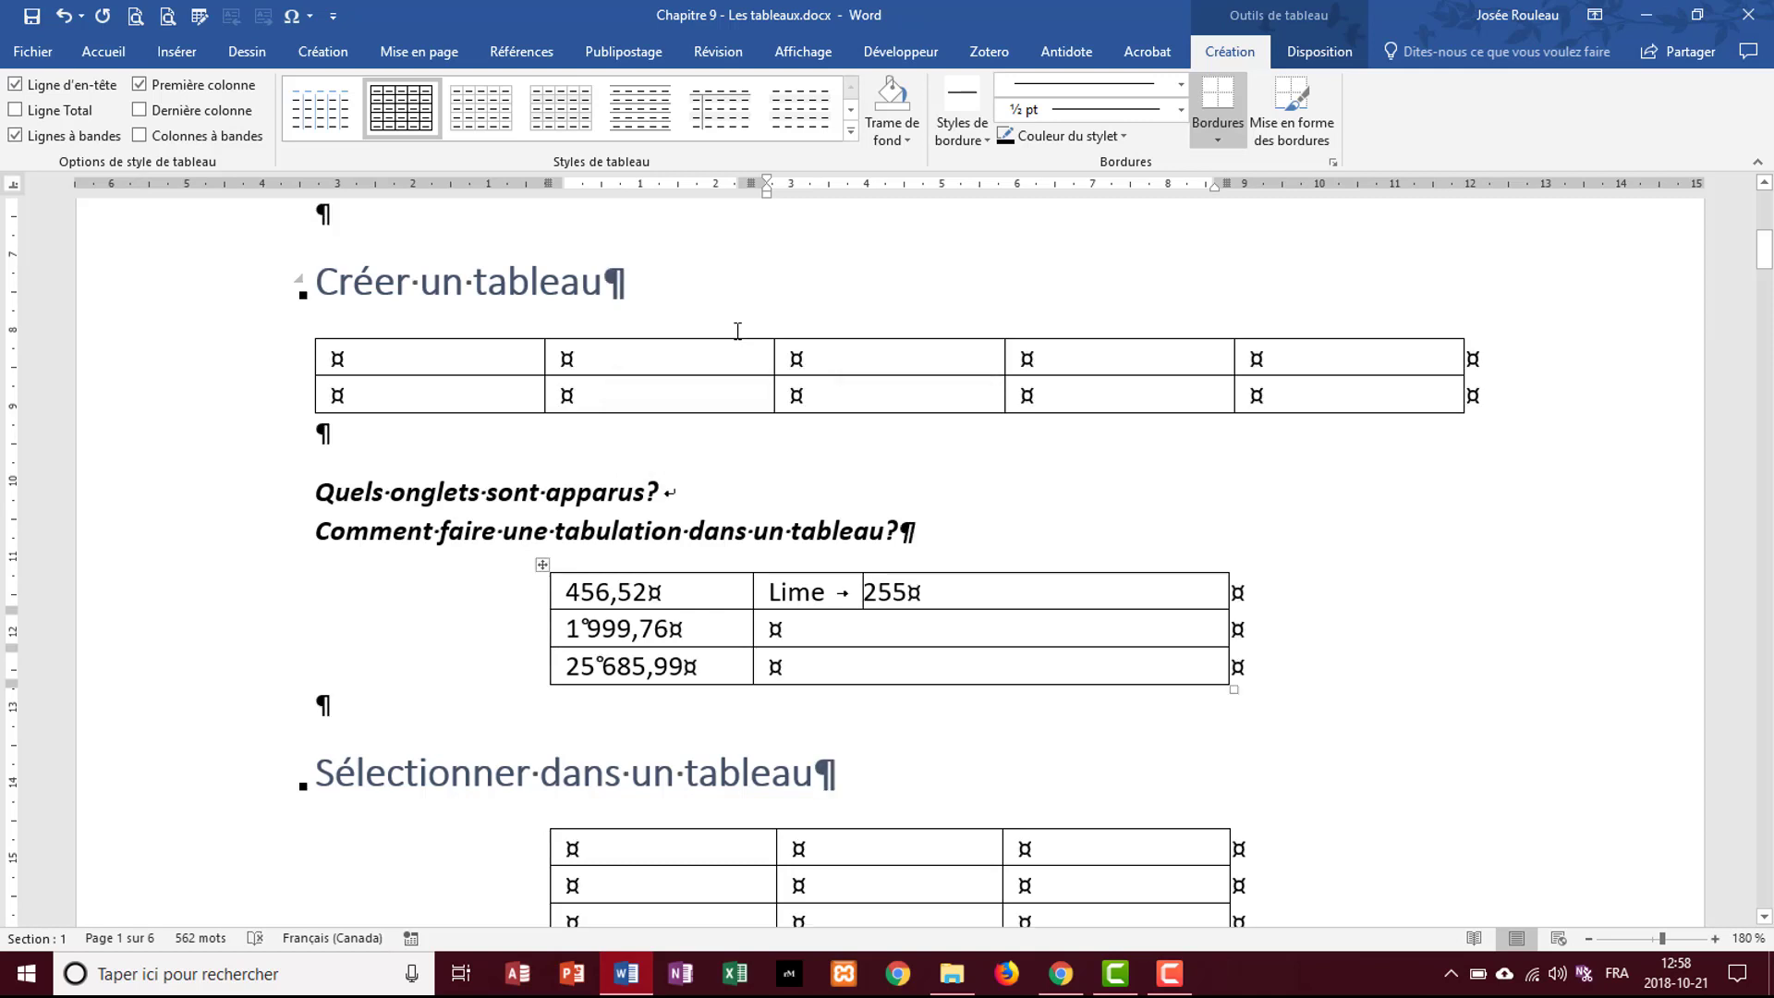
{"action": "double_click", "coordinate": [853, 590]}
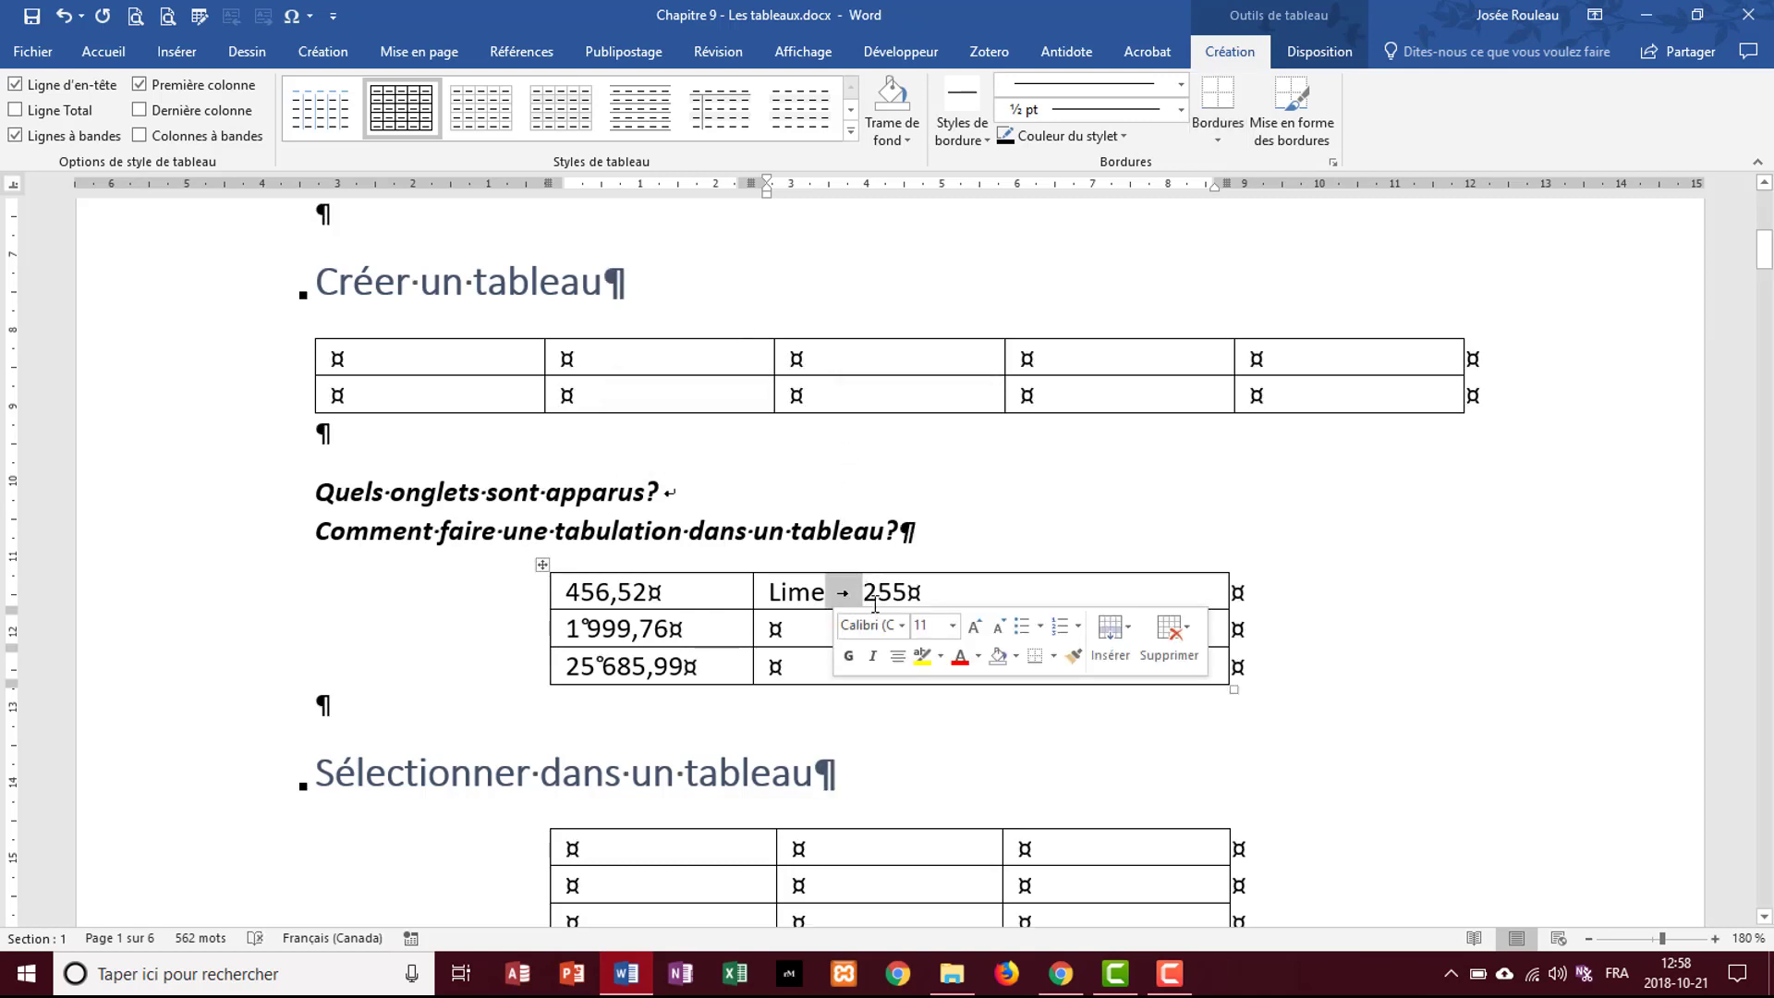
{"action": "left_click", "coordinate": [866, 594]}
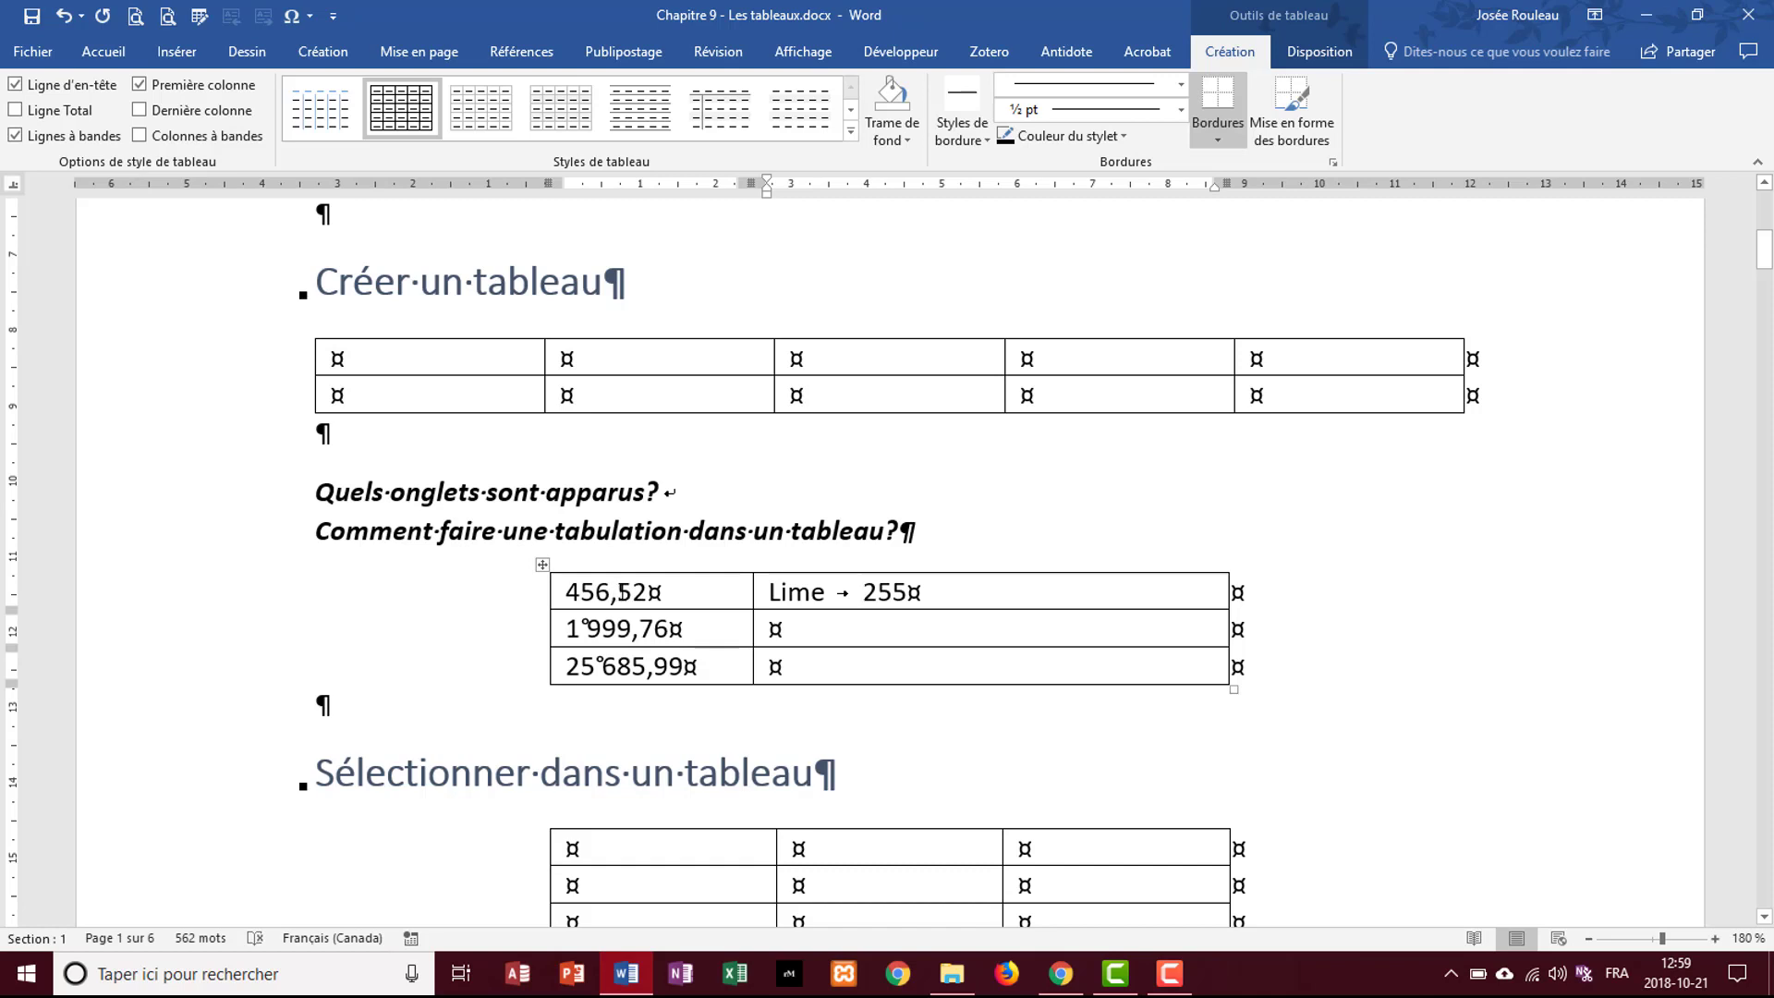
Align the three numbers in the first column with a decimal tab stop at about 1.5 cm, and hide the formatting marks.
{"action": "left_click_drag", "start_coordinate": [624, 591], "coordinate": [624, 660]}
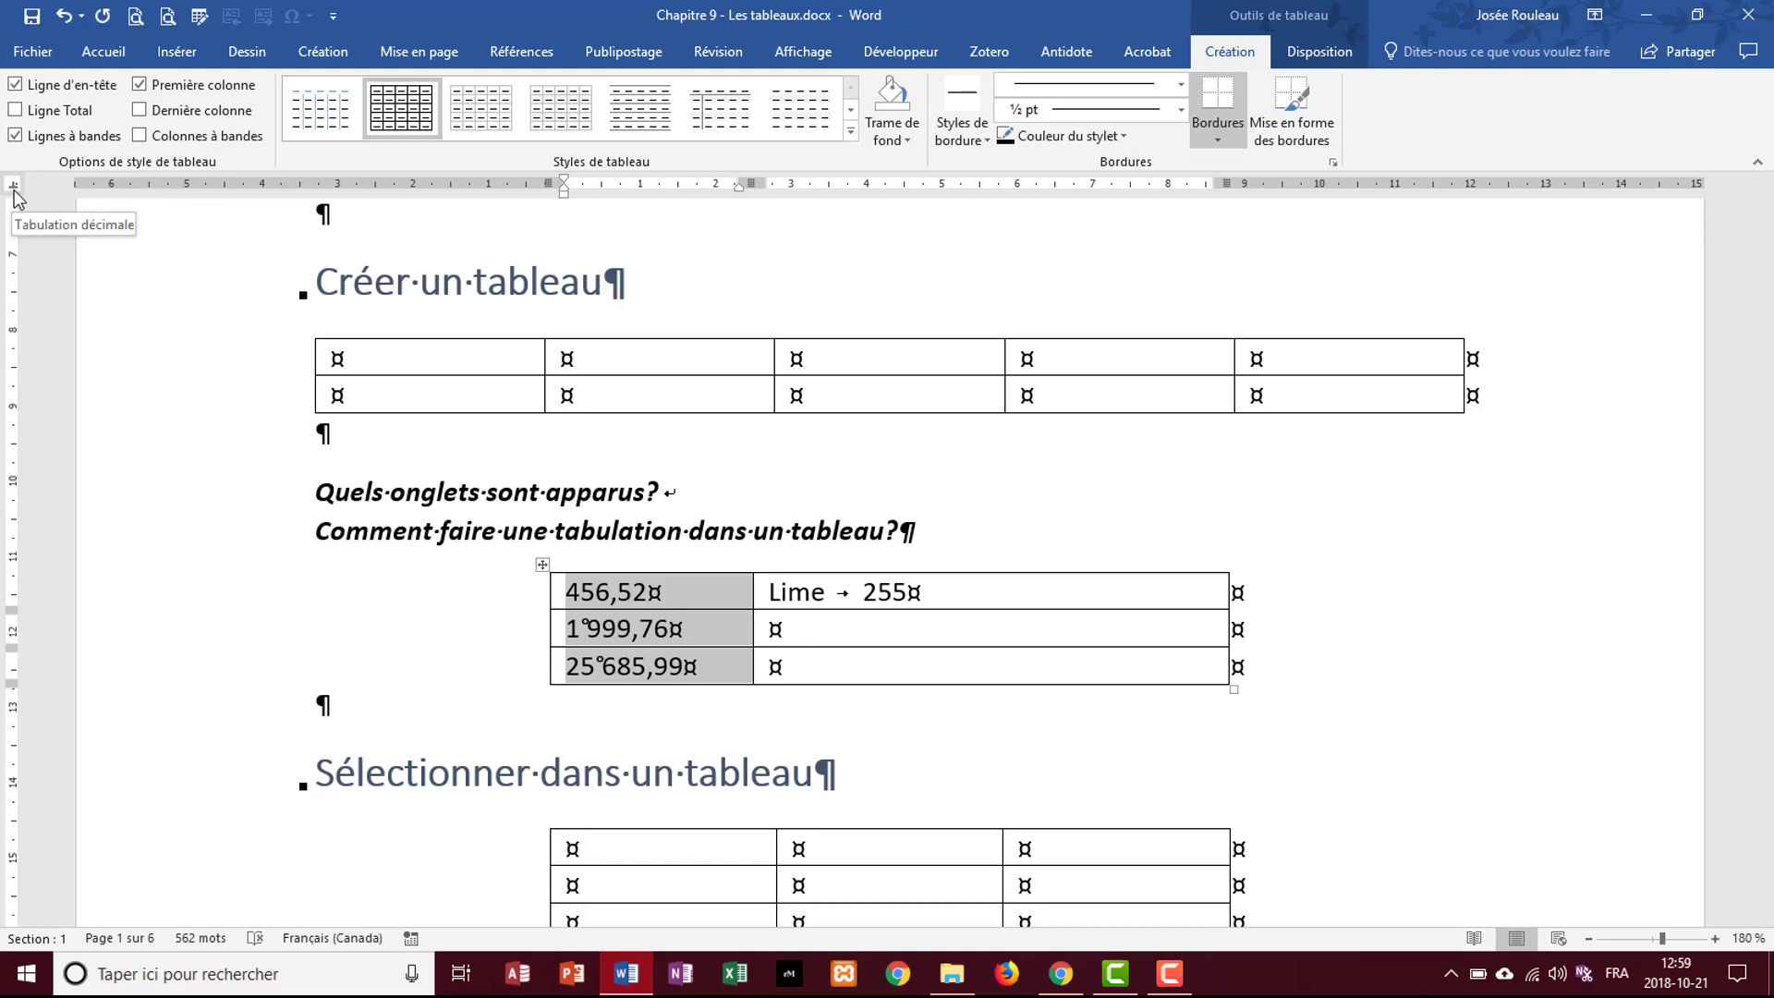
{"action": "left_click", "coordinate": [678, 189]}
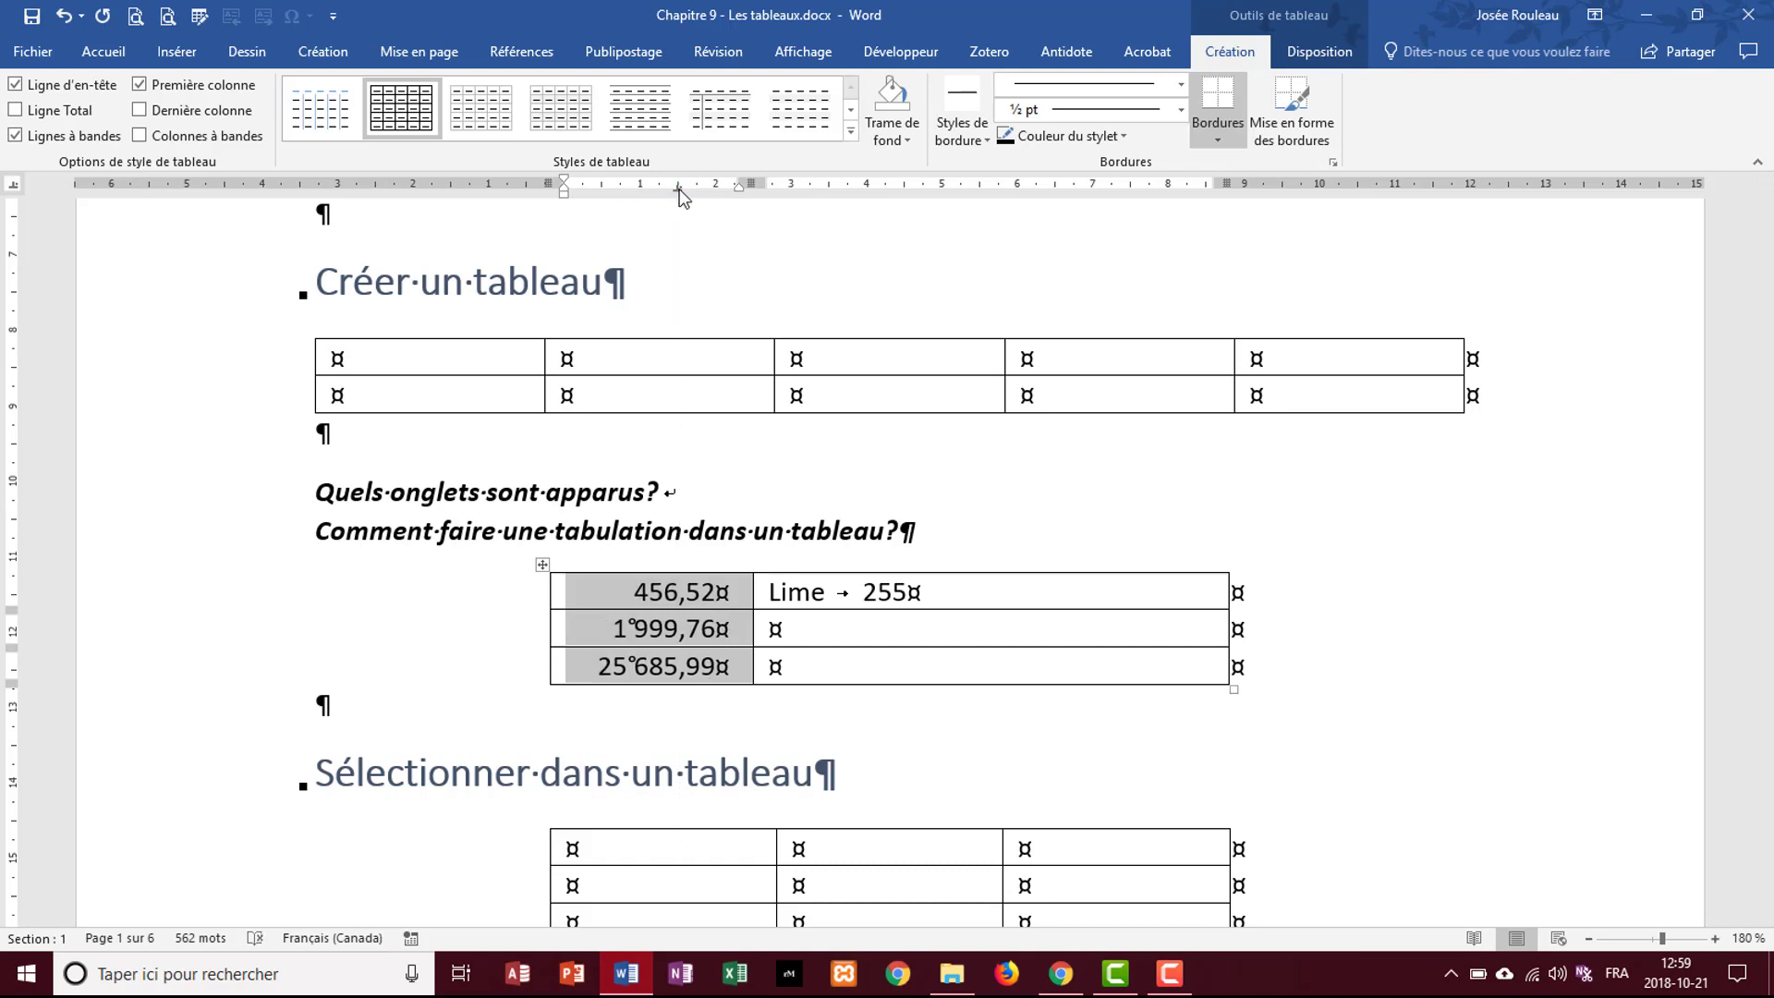
{"action": "left_click_drag", "start_coordinate": [679, 189], "coordinate": [679, 189]}
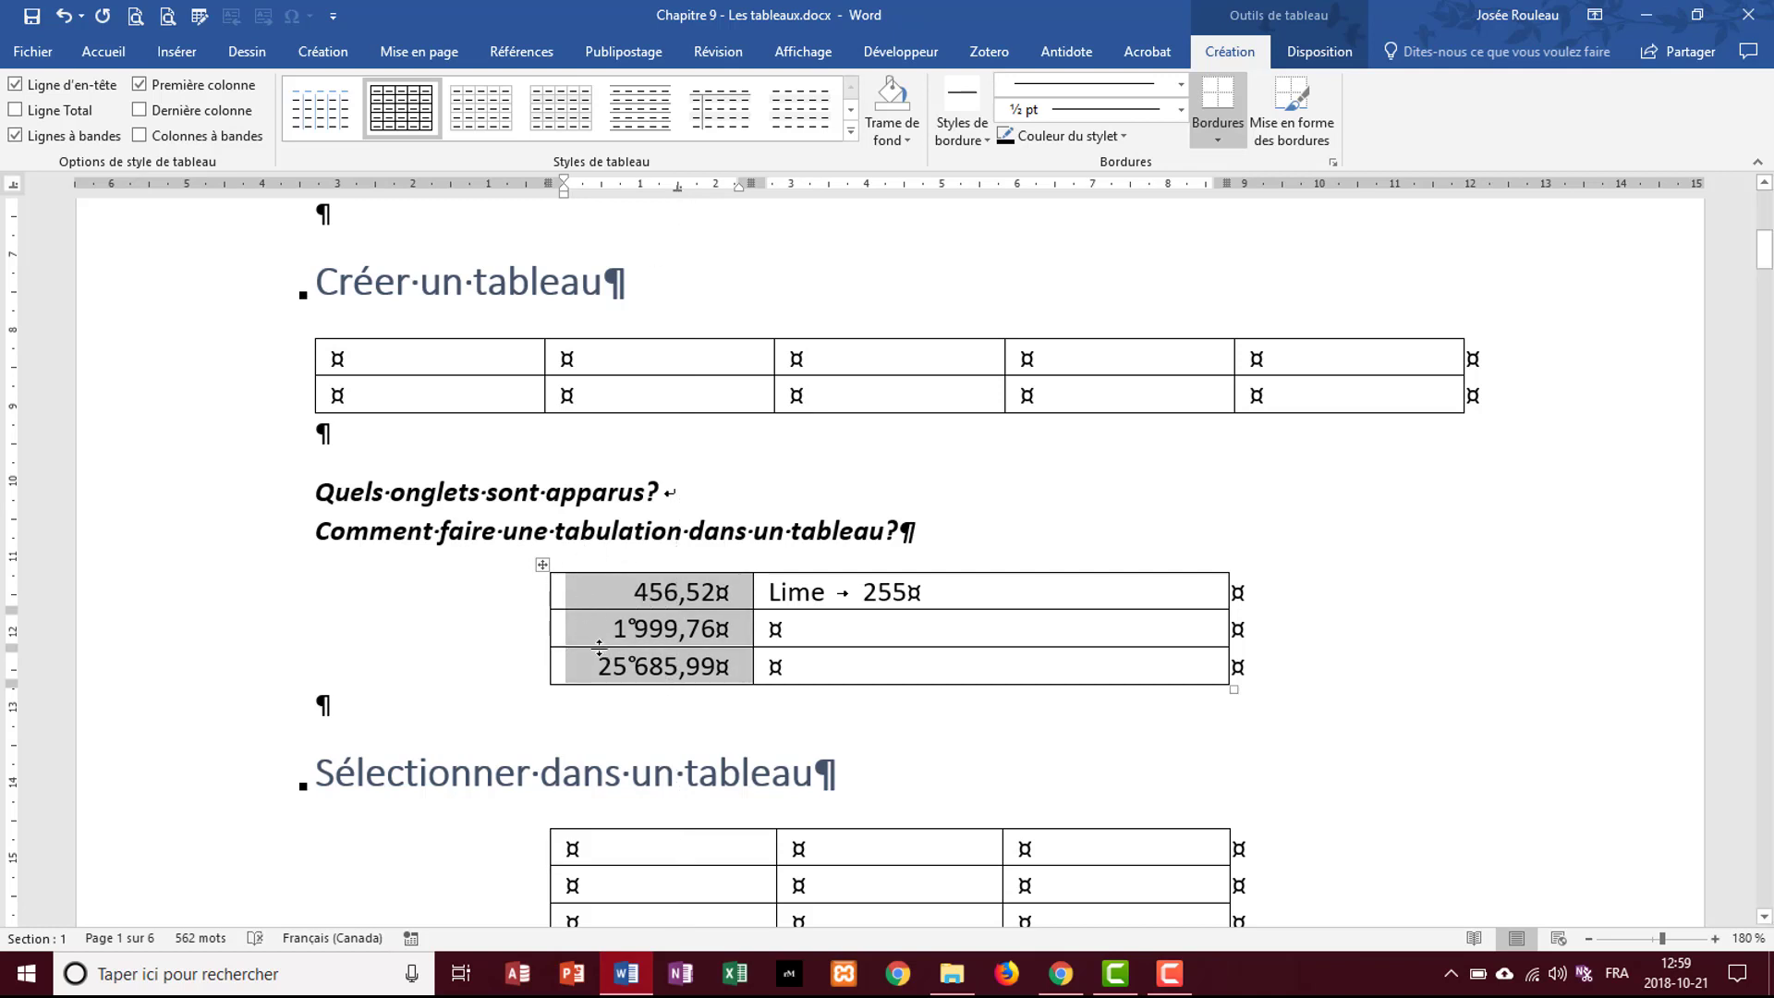
{"action": "key", "text": "ctrl+shift+8"}
Select the first column of the table under "Sélectionner dans un tableau", and return the cursor to its first cell.
{"action": "scroll", "coordinate": [737, 655], "scroll_direction": "down", "scroll_amount": 3}
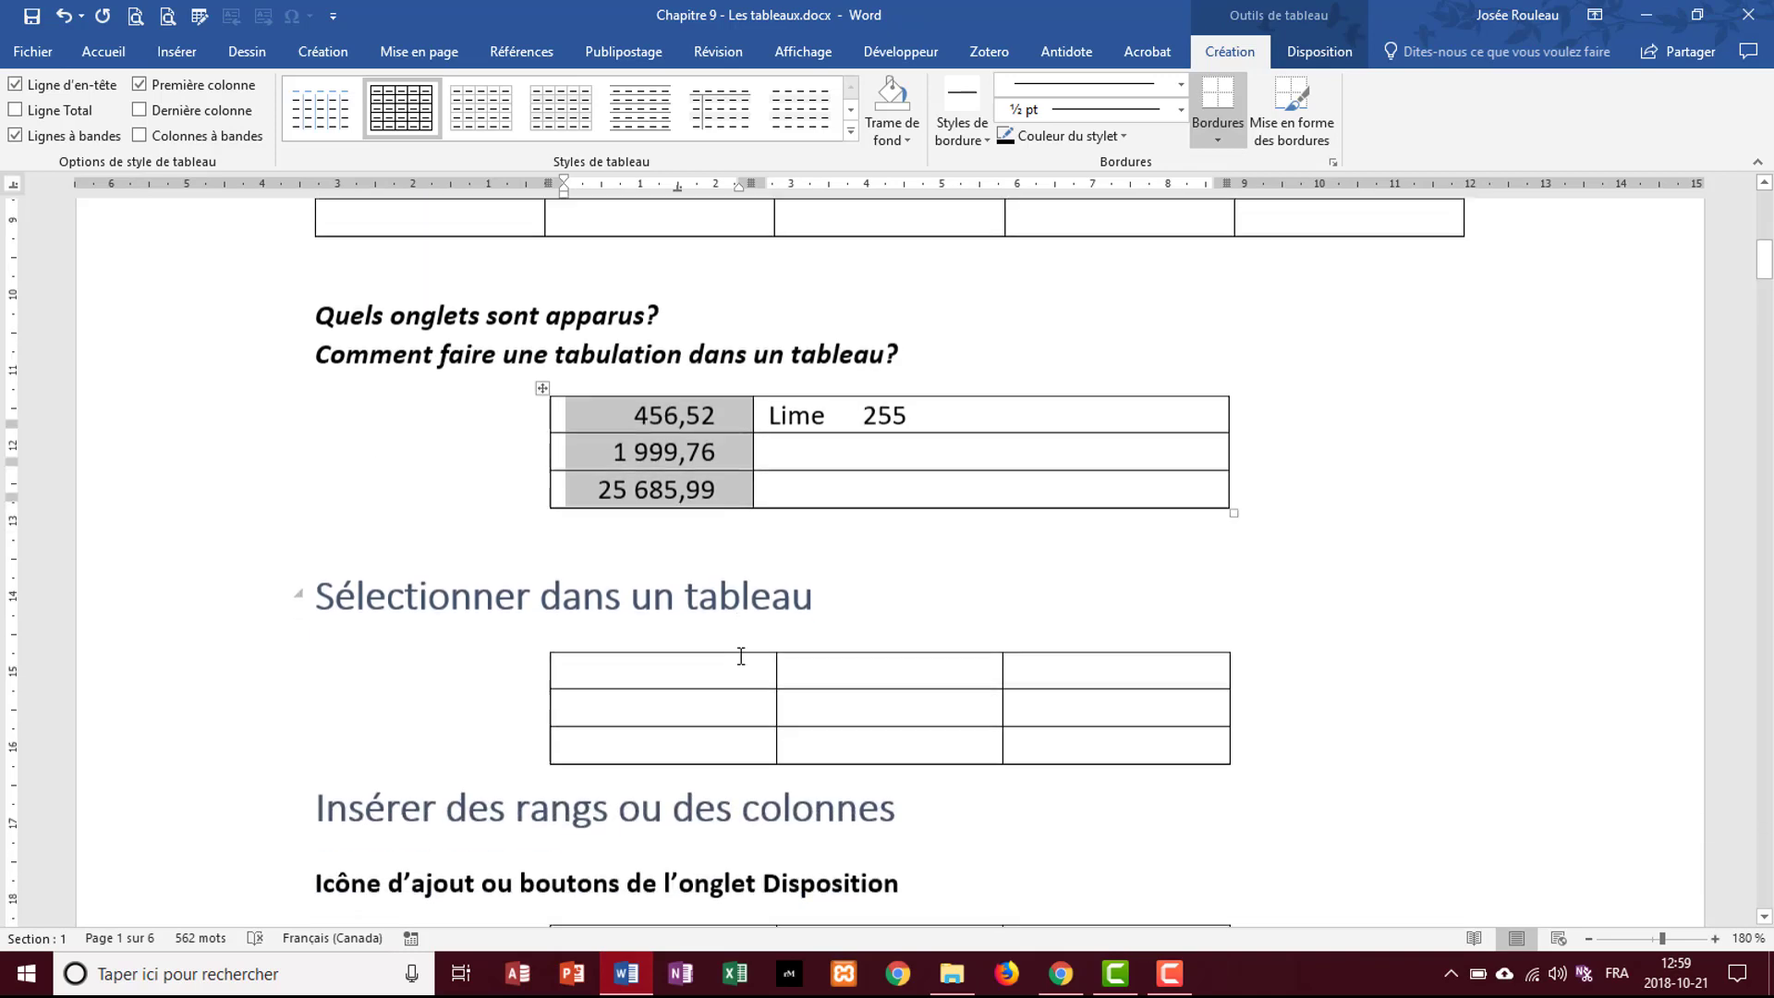
{"action": "scroll", "coordinate": [741, 656], "scroll_direction": "down", "scroll_amount": 3}
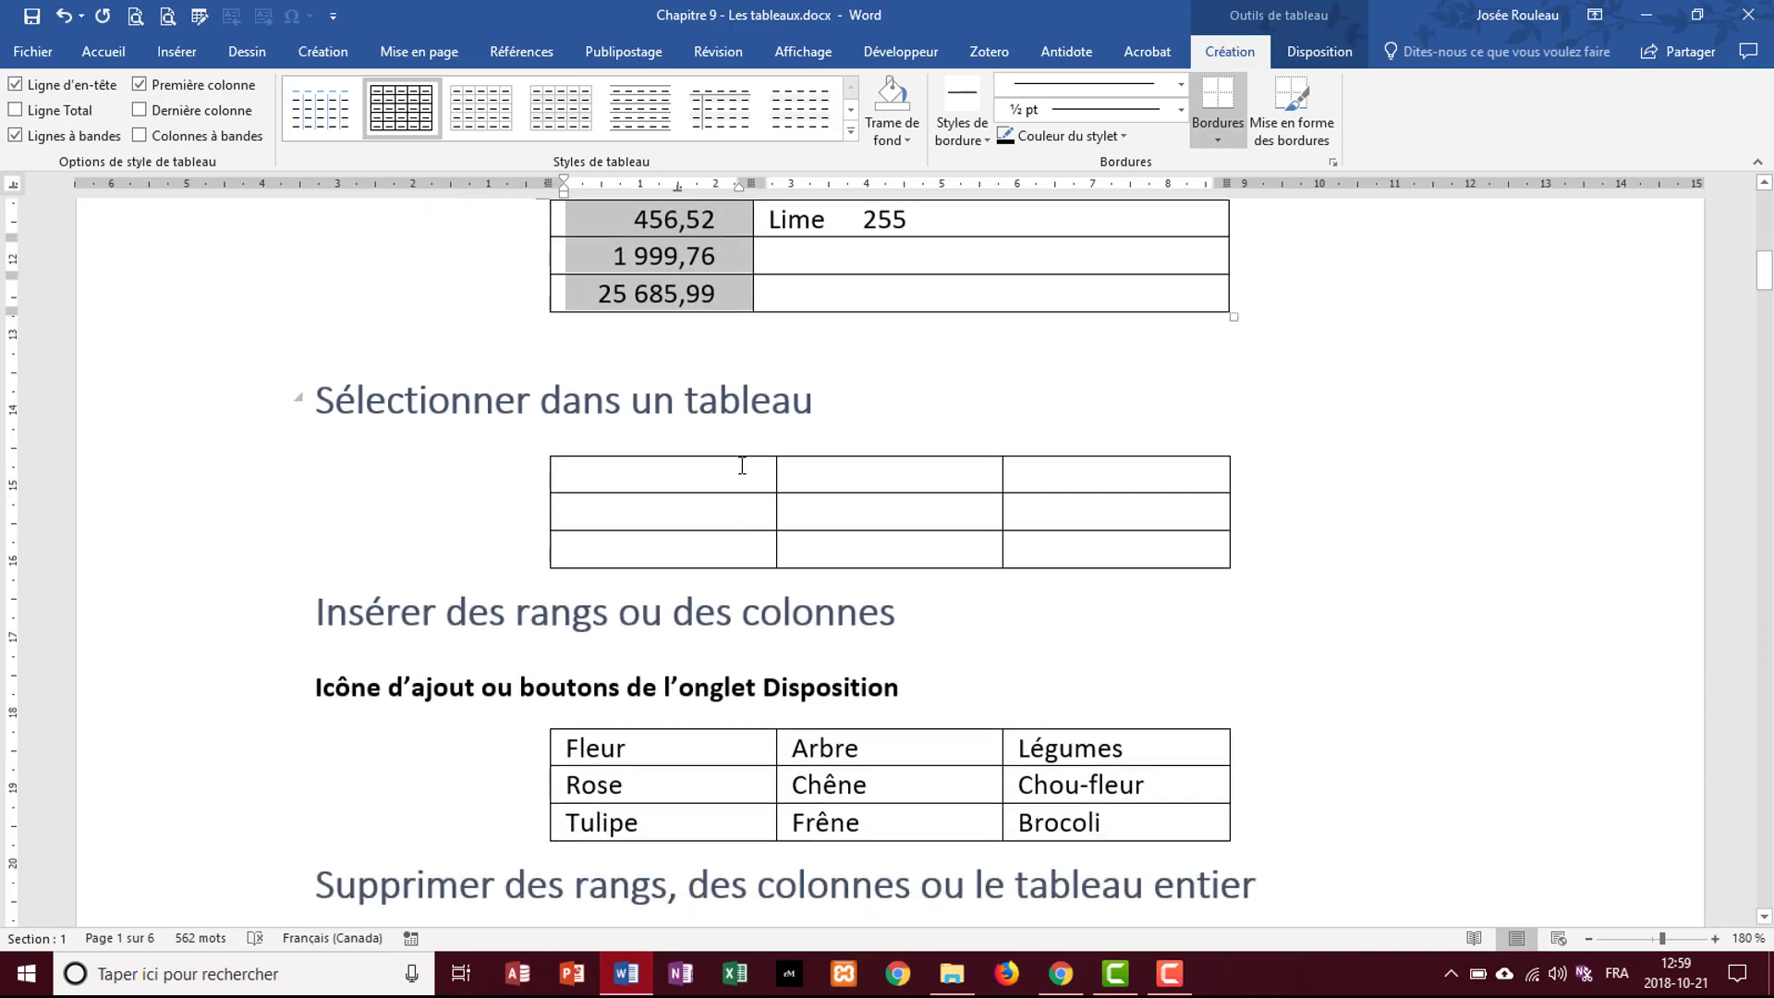
{"action": "left_click", "coordinate": [742, 465]}
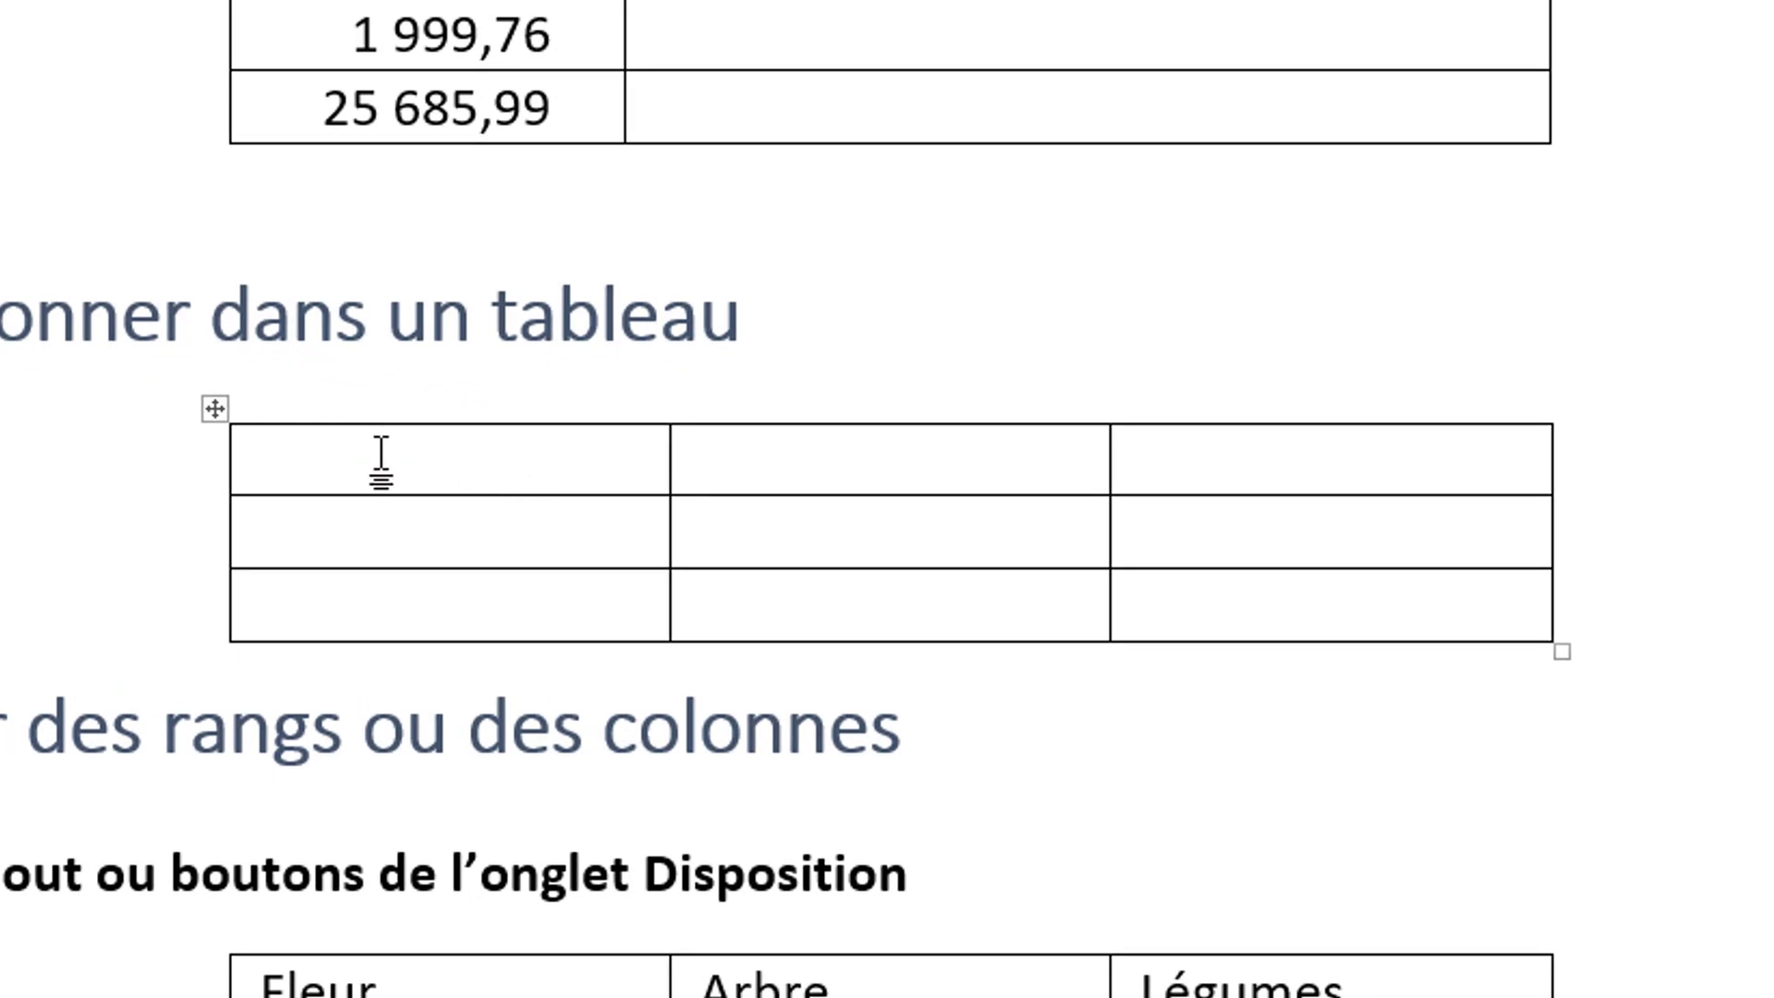
{"action": "left_click", "coordinate": [413, 414]}
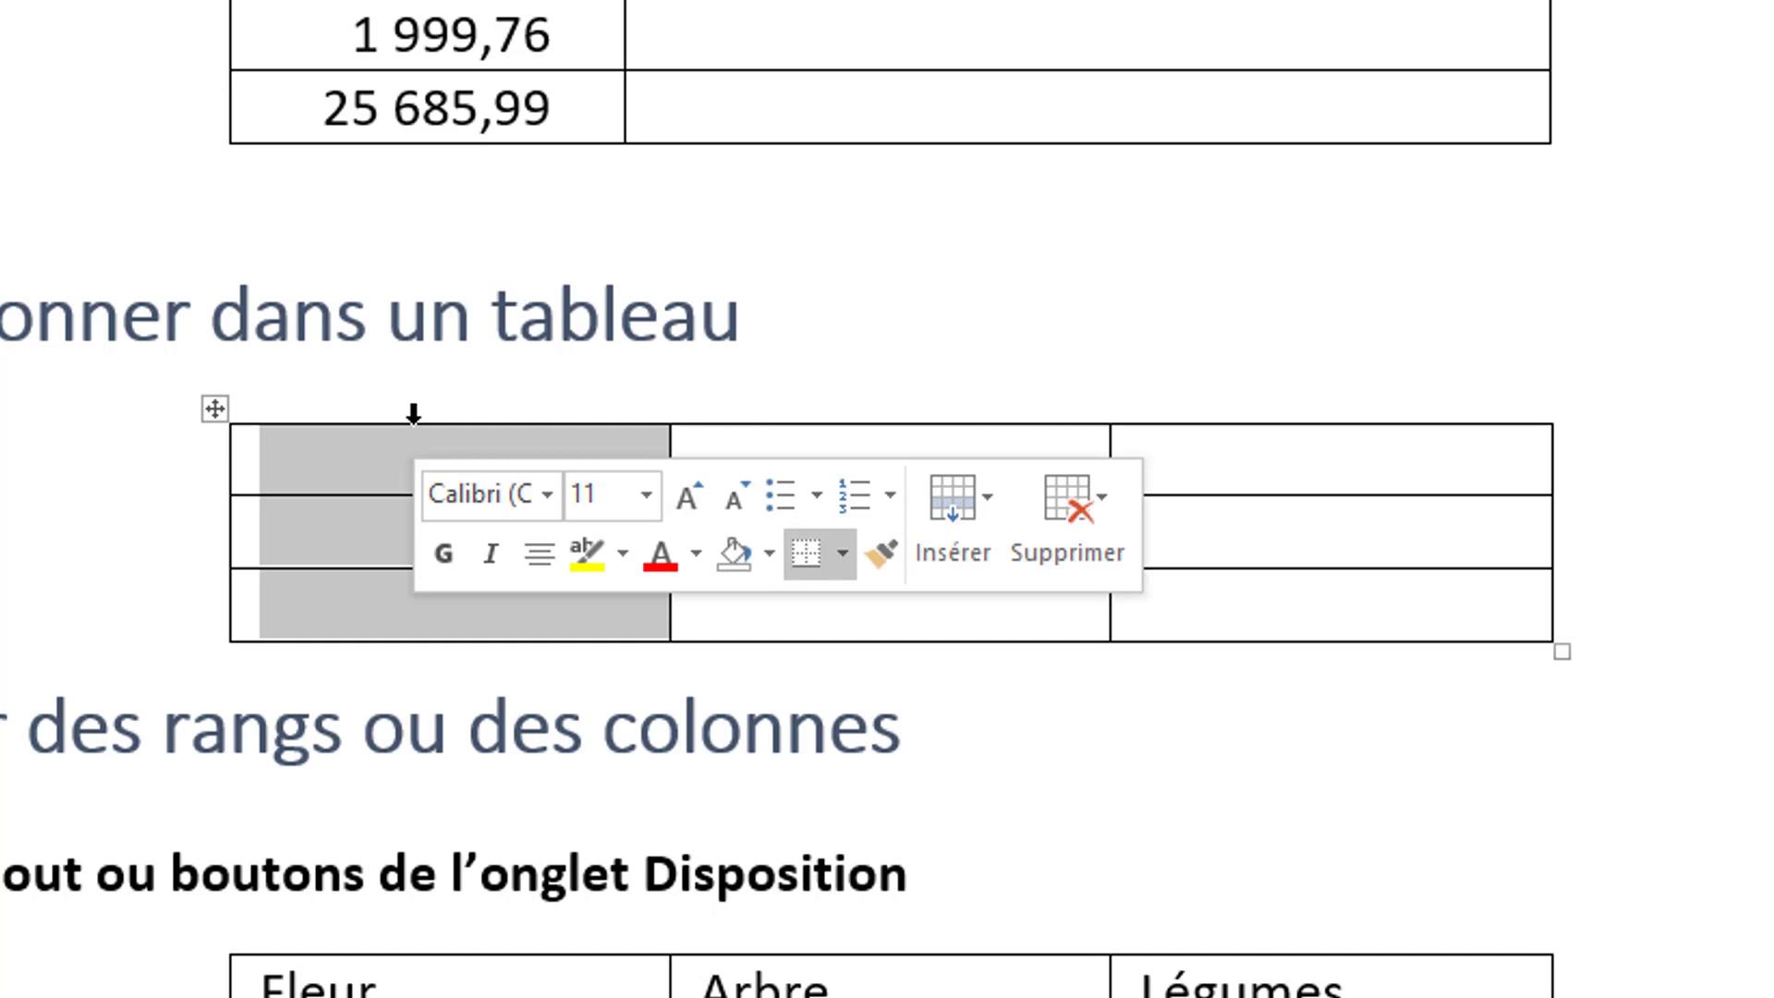
{"action": "left_click", "coordinate": [358, 457]}
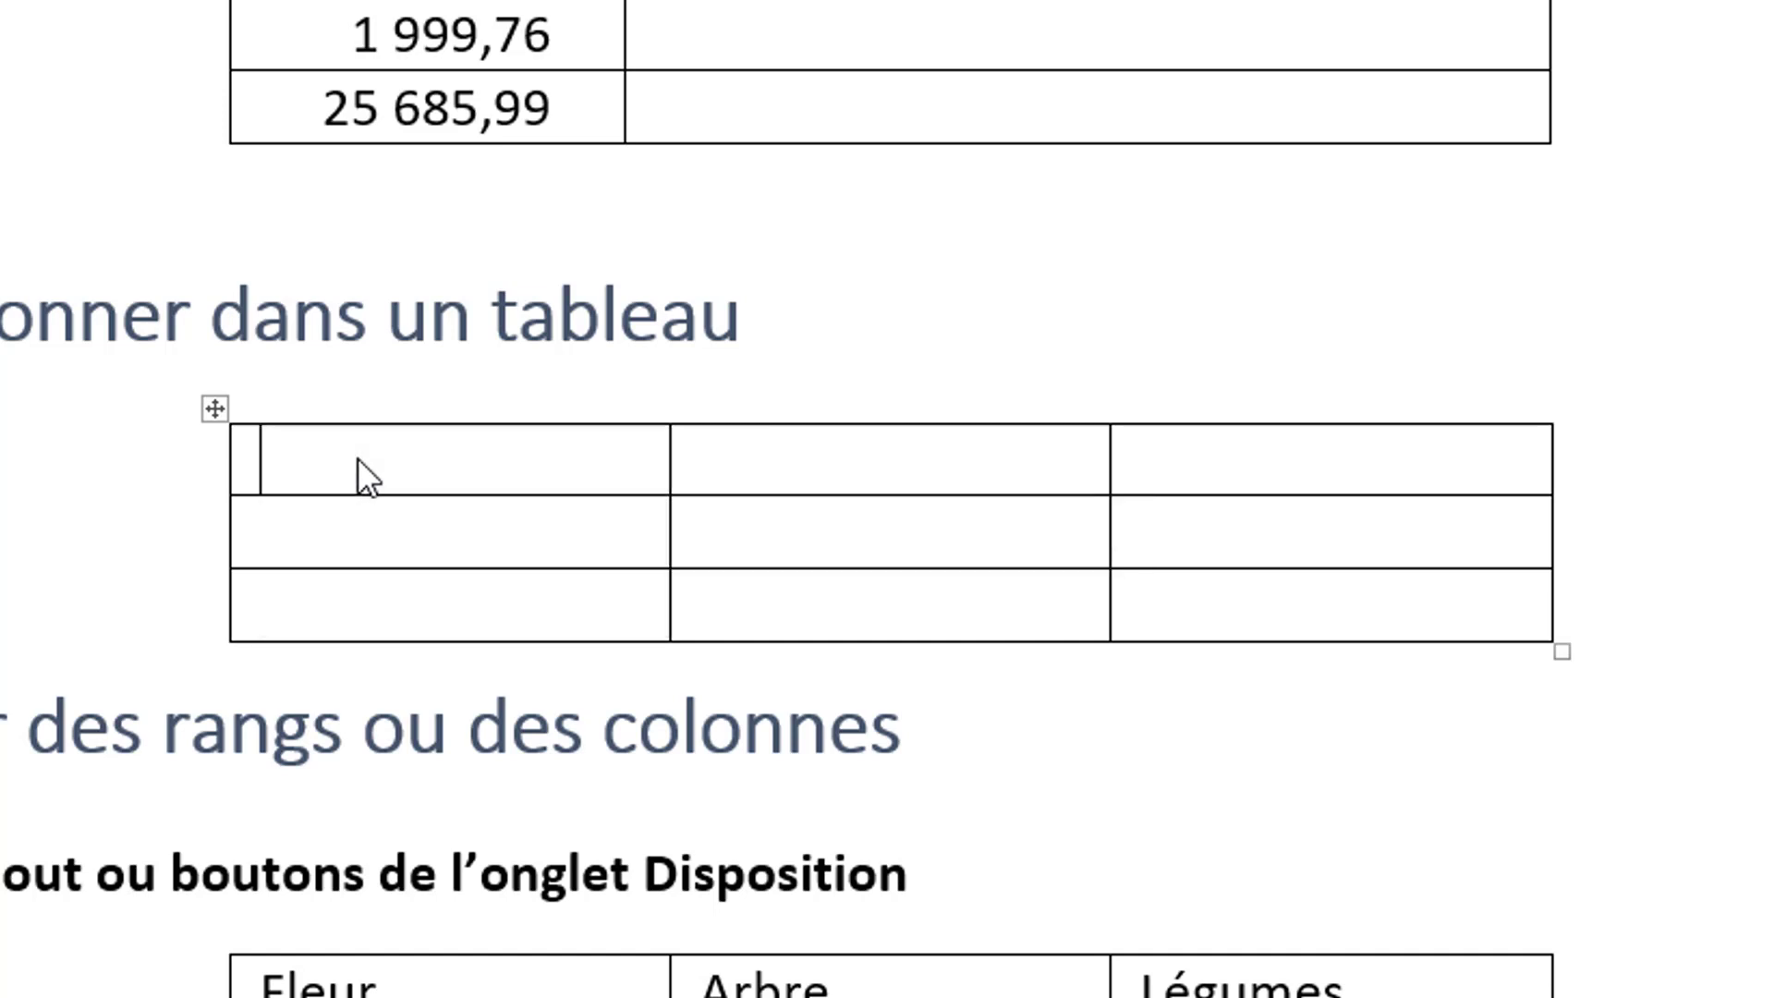